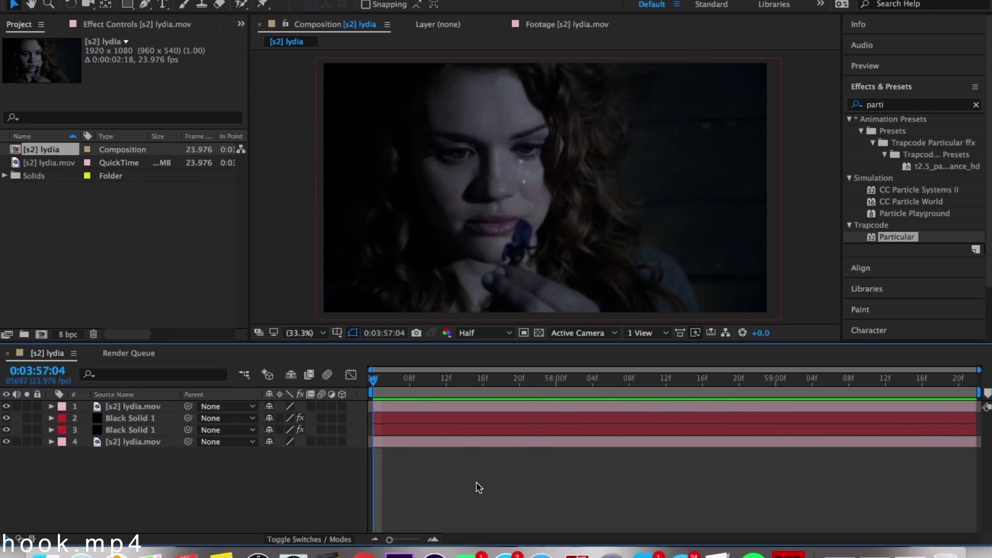
Step: Preview and scrub the finished [s2] lydia composition with the face particles, plus the scene composition's timeline
key("space")
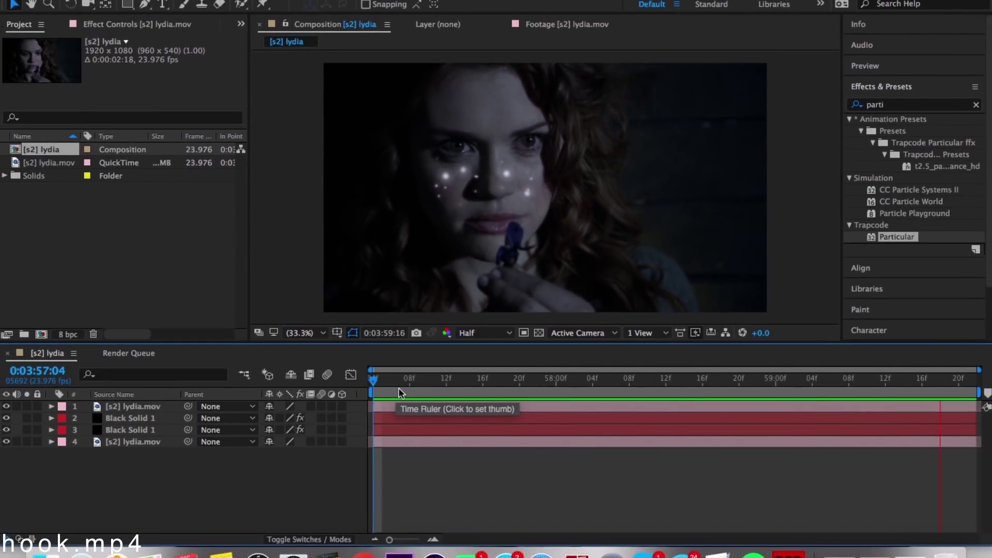
left_click(378, 387)
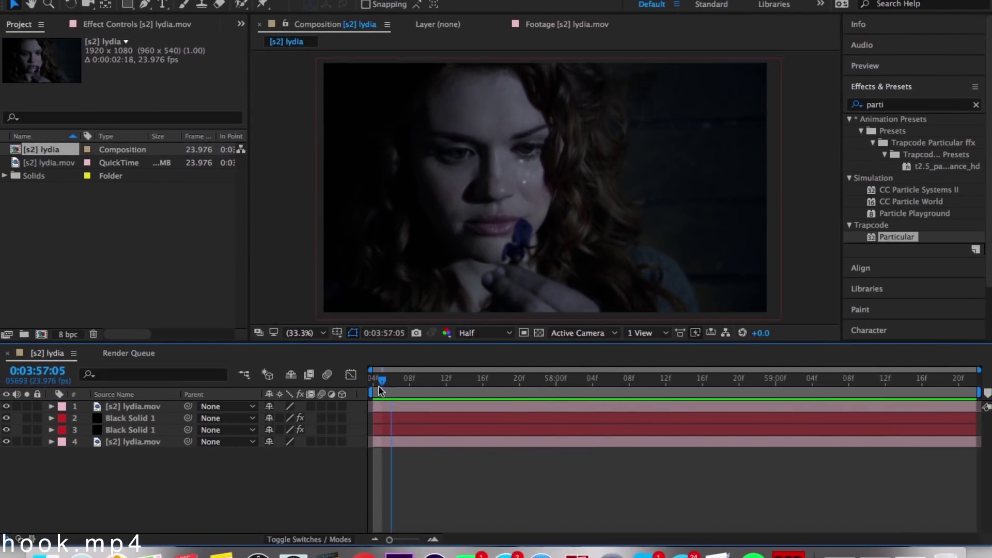
left_click_drag(379, 386, 470, 387)
left_click_drag(664, 413, 432, 402)
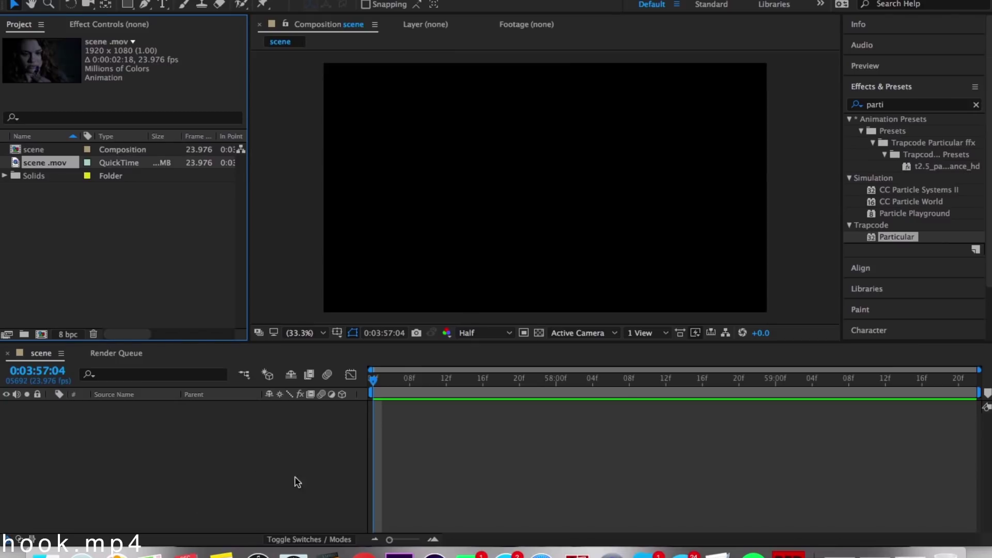
left_click(387, 383)
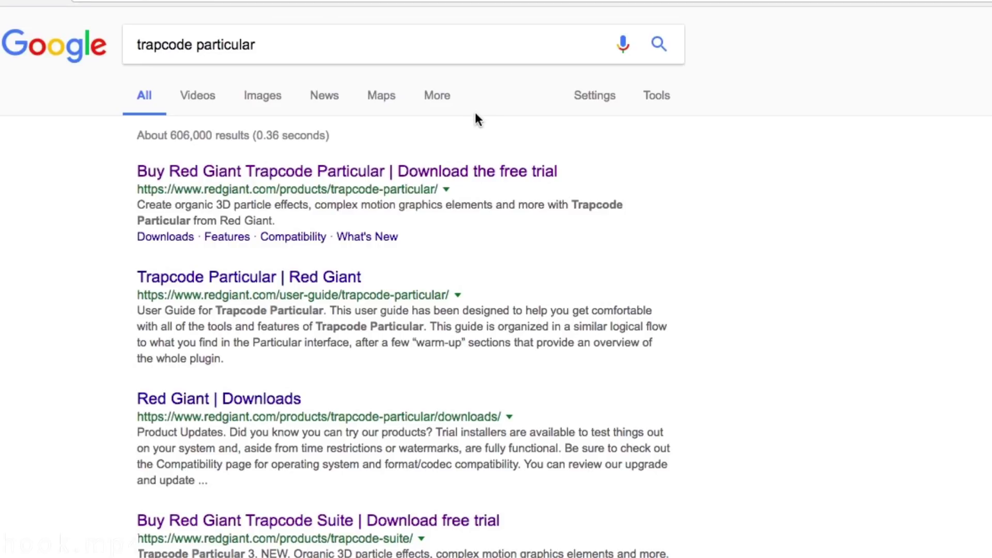
Step: Open Red Giant's Trapcode Particular product page from the web search results and look through it
left_click(396, 159)
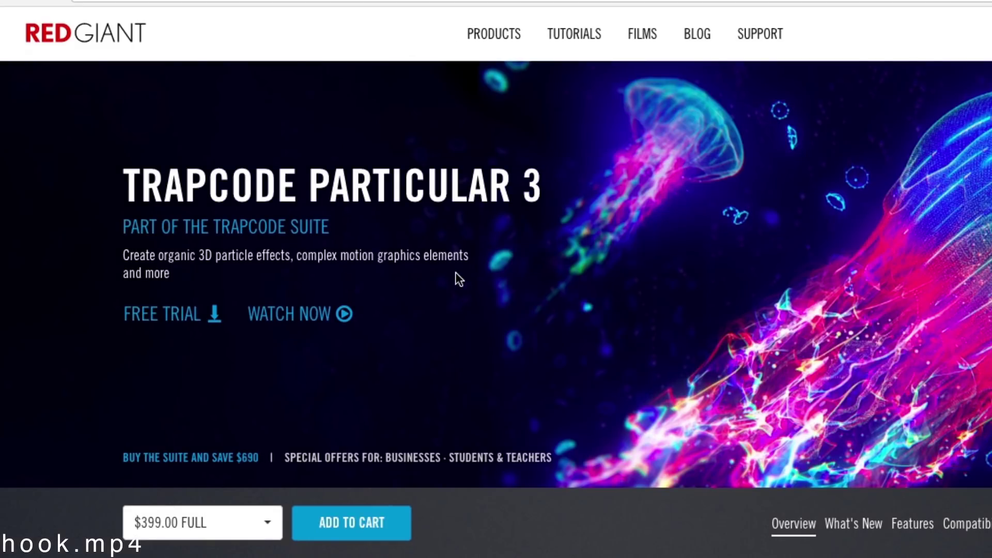
scroll(456, 274, "down", 3)
scroll(455, 272, "up", 1)
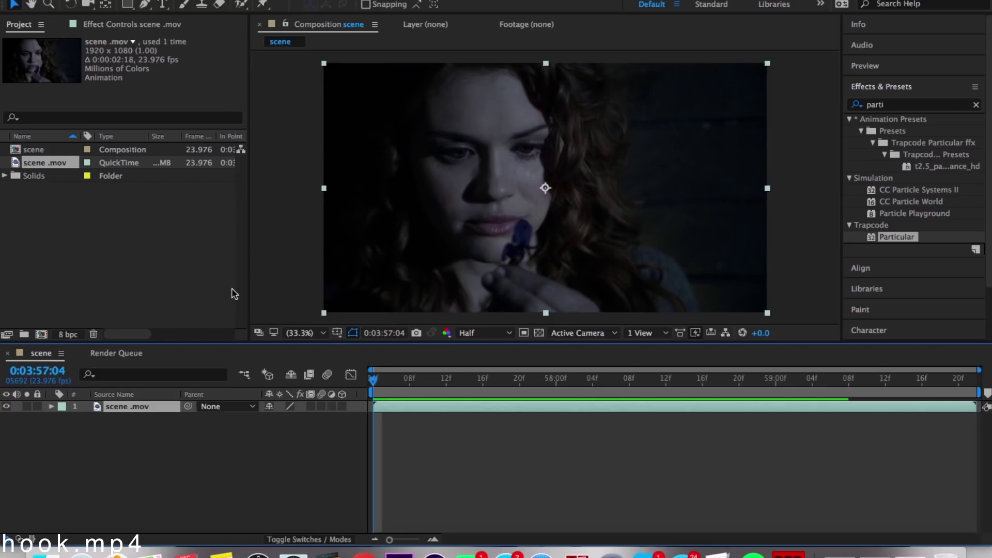
Step: Add a black 1920 × 1080 px solid above the clip in the scene composition and preview the timeline
right_click(458, 478)
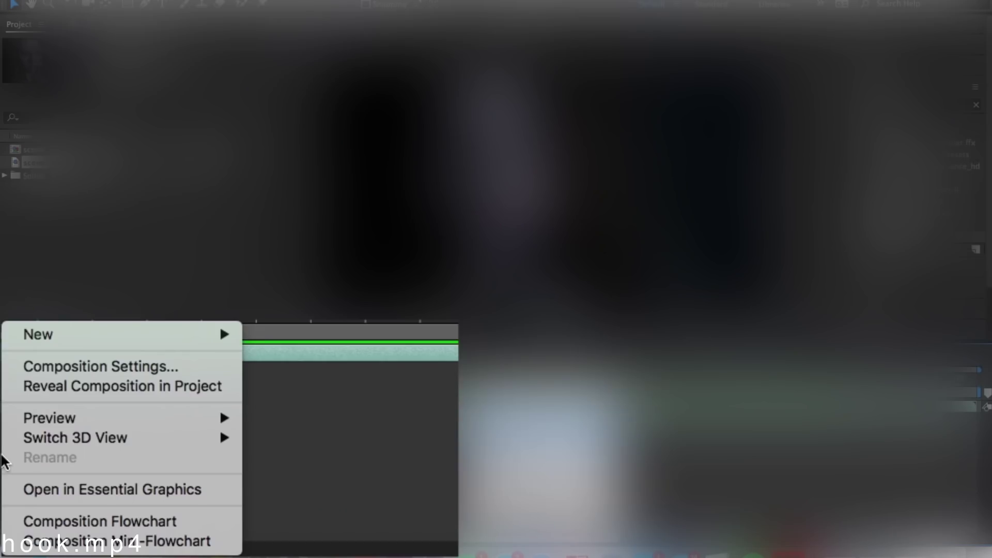
mouse_move(496, 400)
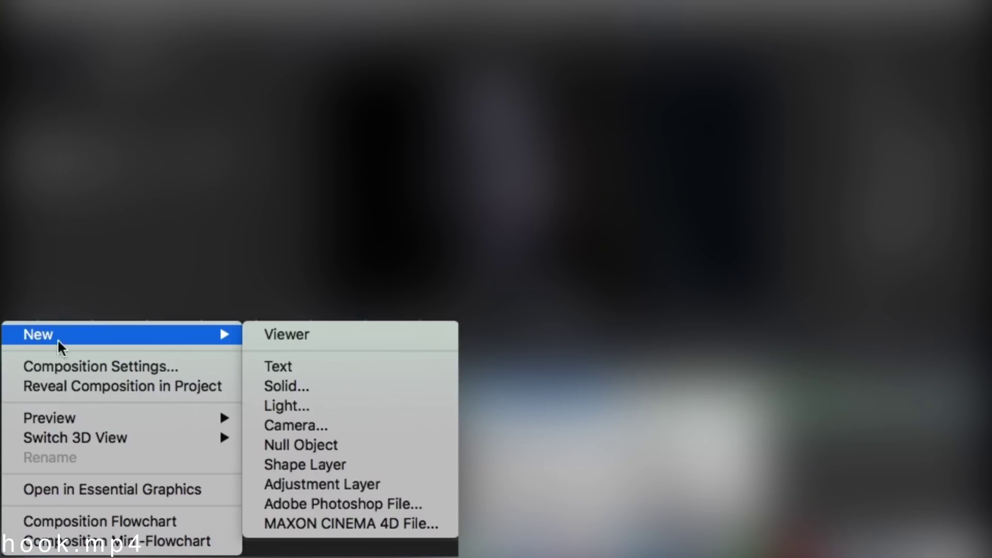
left_click(423, 389)
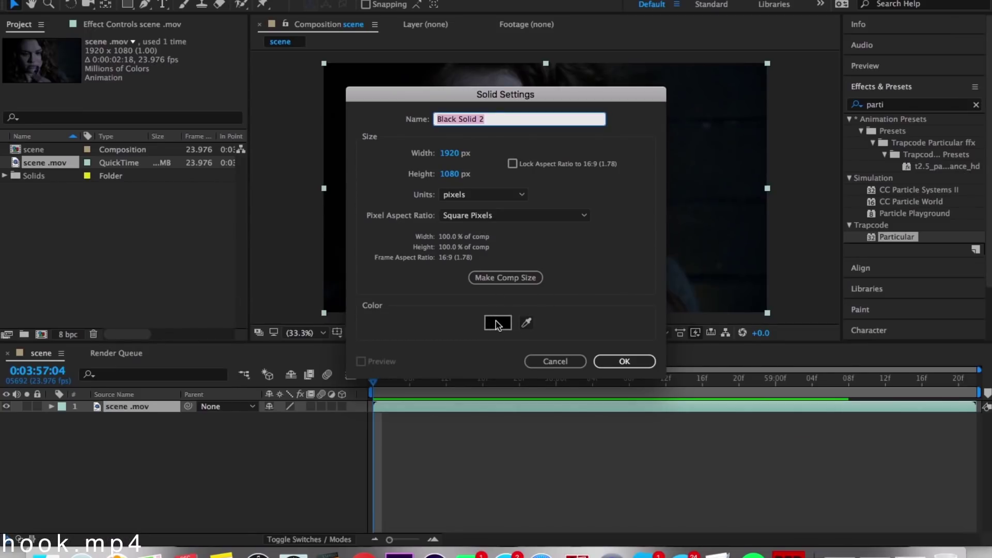
left_click(635, 362)
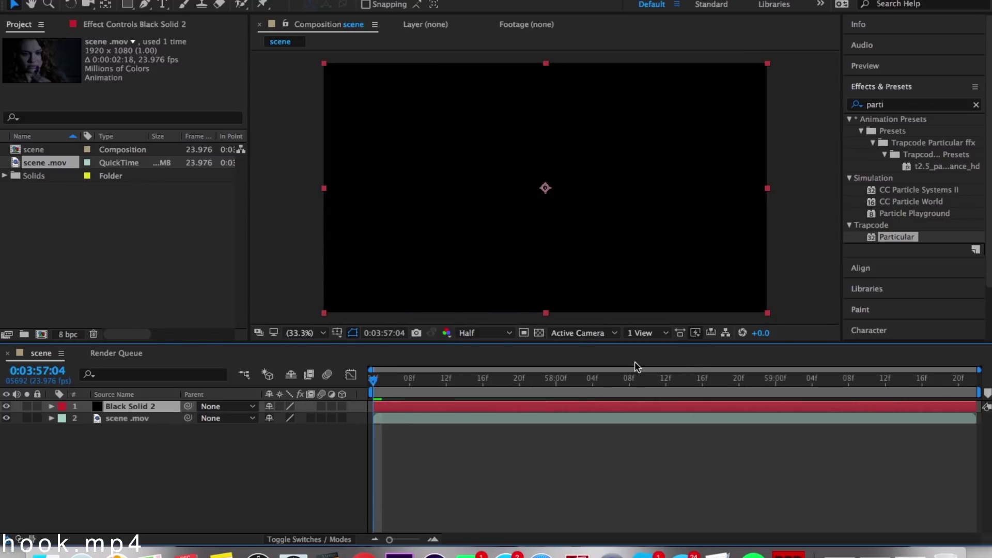
left_click_drag(465, 384, 395, 381)
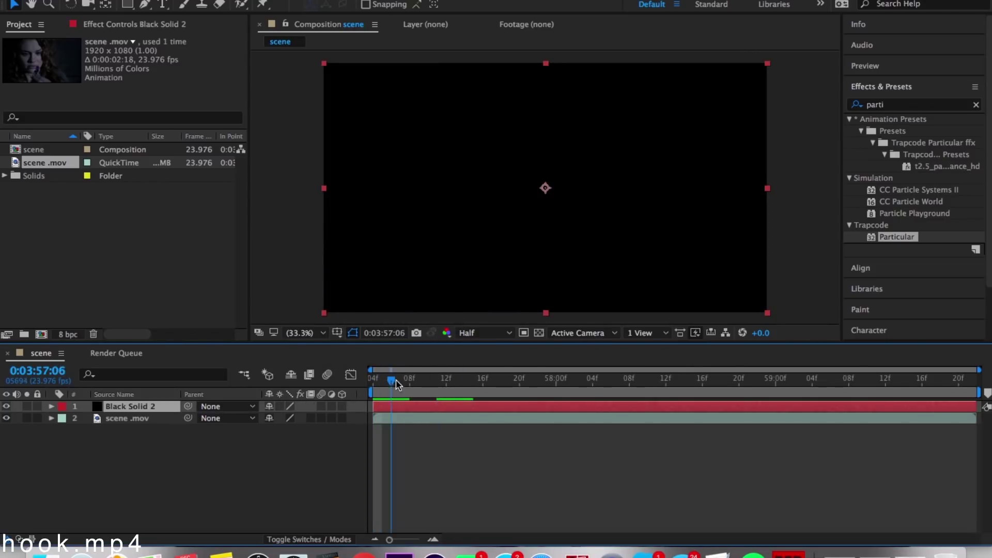
key("space")
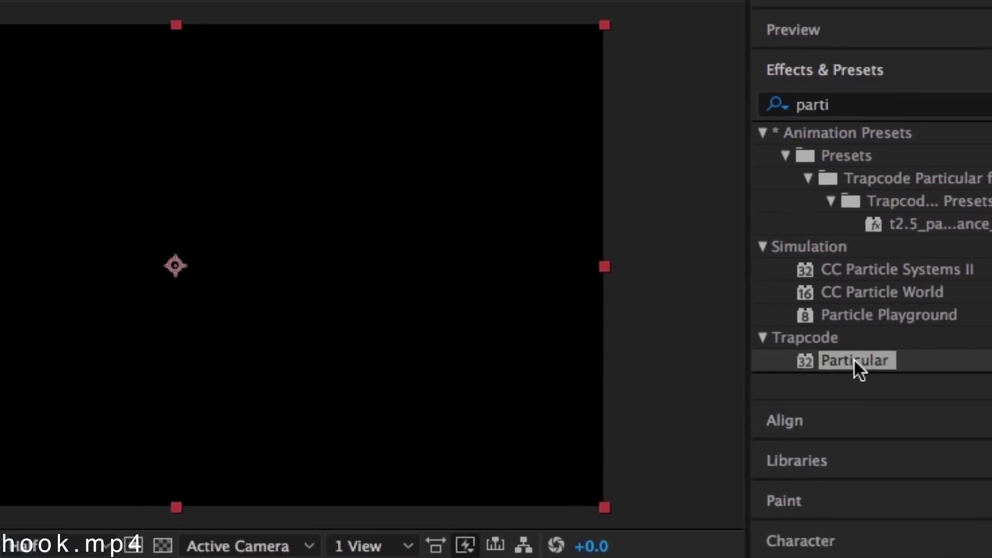
Step: Apply Trapcode Particular to the black solid and load the Deep Box Area preset from Basic Setups in its Effects Builder
double_click(894, 237)
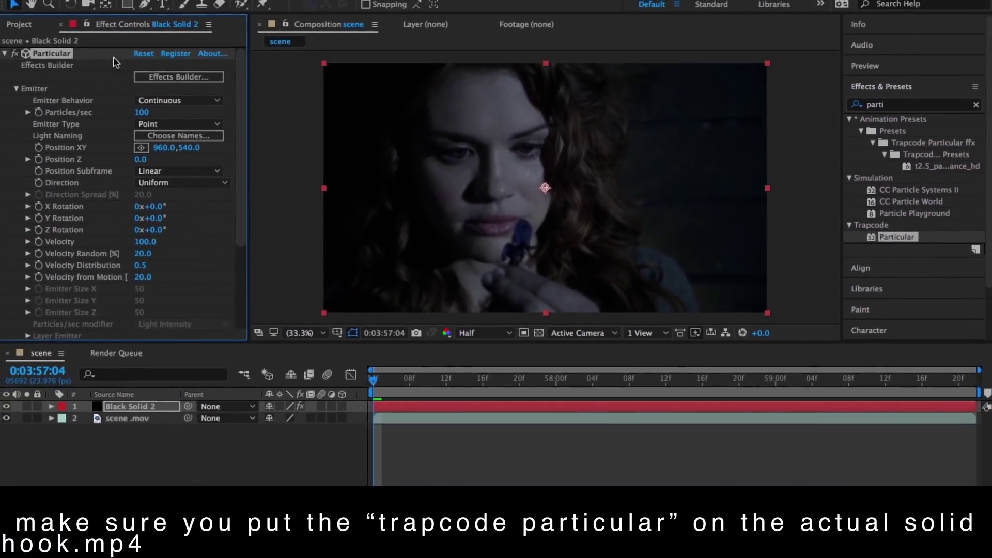
left_click(154, 78)
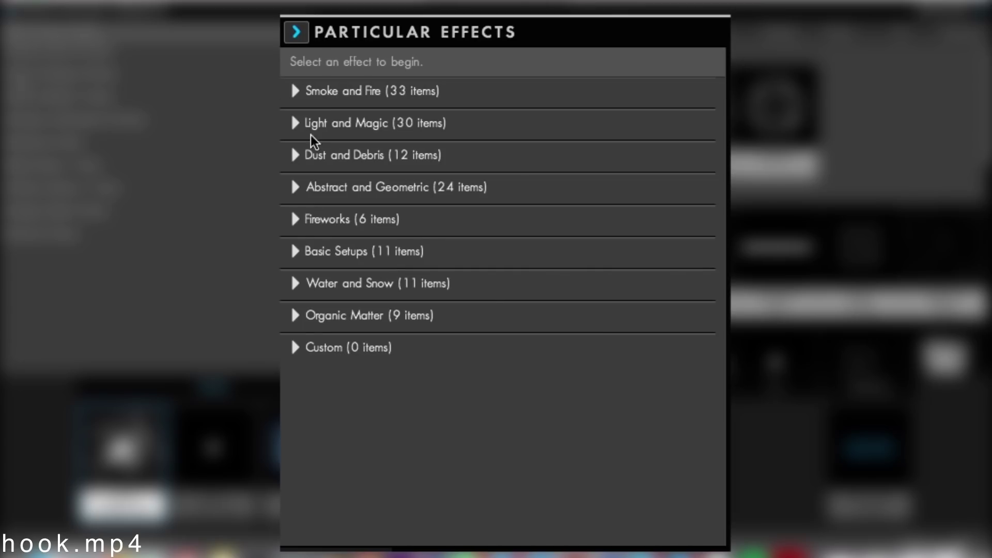
left_click(295, 253)
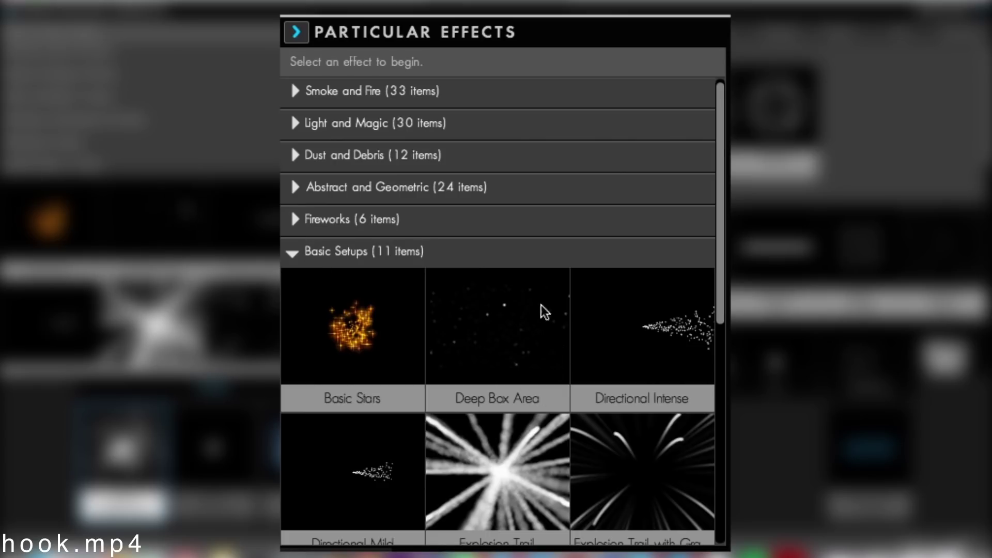
left_click(533, 350)
Step: Use a Box emitter type sized 3400 in X, Y and Z, and apply the built particle effect to the solid
left_click(639, 387)
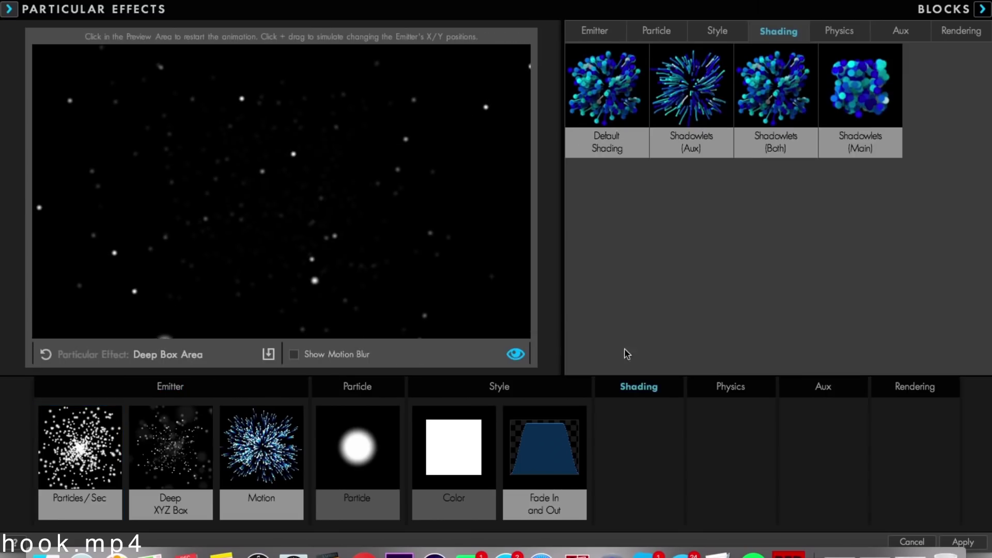
left_click(597, 32)
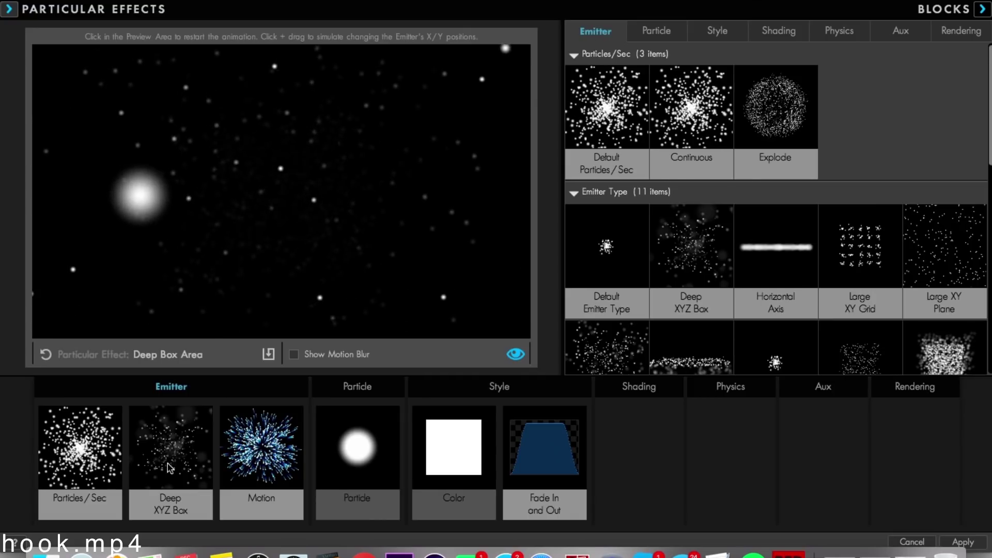
left_click(374, 488)
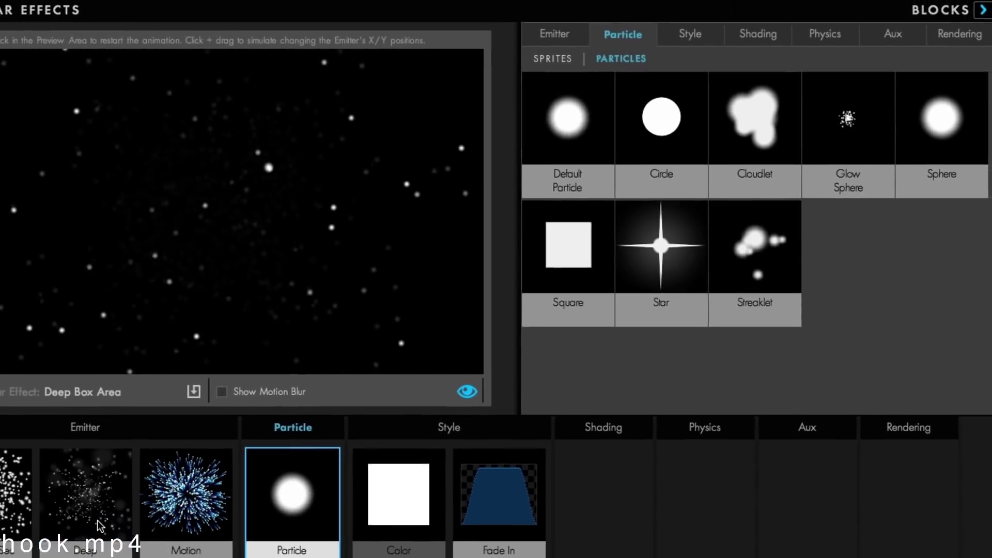
double_click(54, 532)
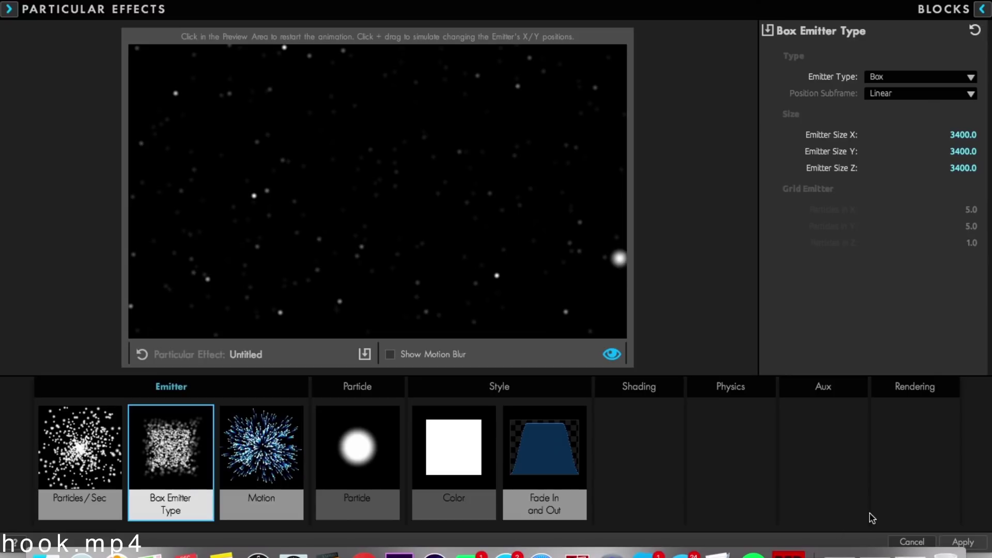
left_click(976, 543)
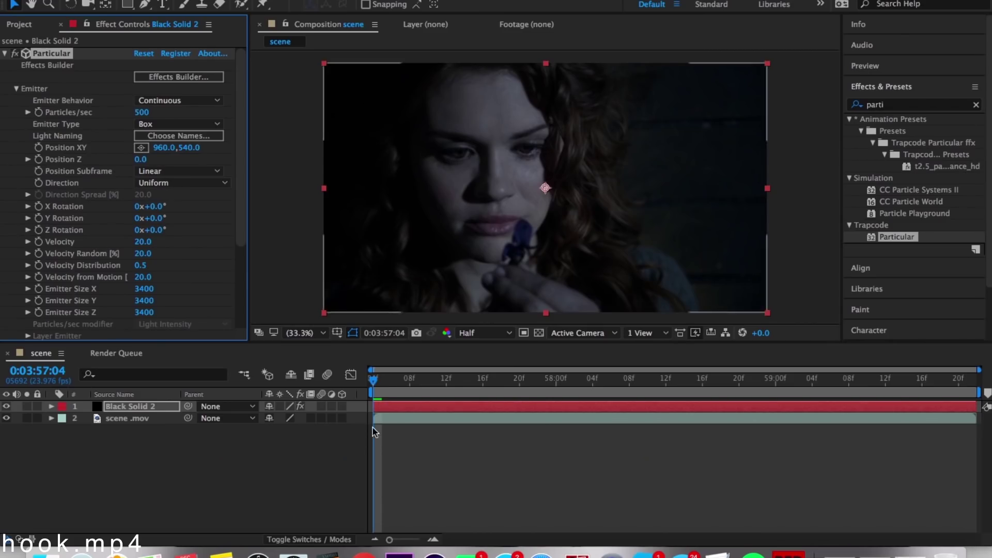
Step: Split the particle solid at 0:03:57:21 and delete the part before the split
left_click_drag(385, 384, 370, 378)
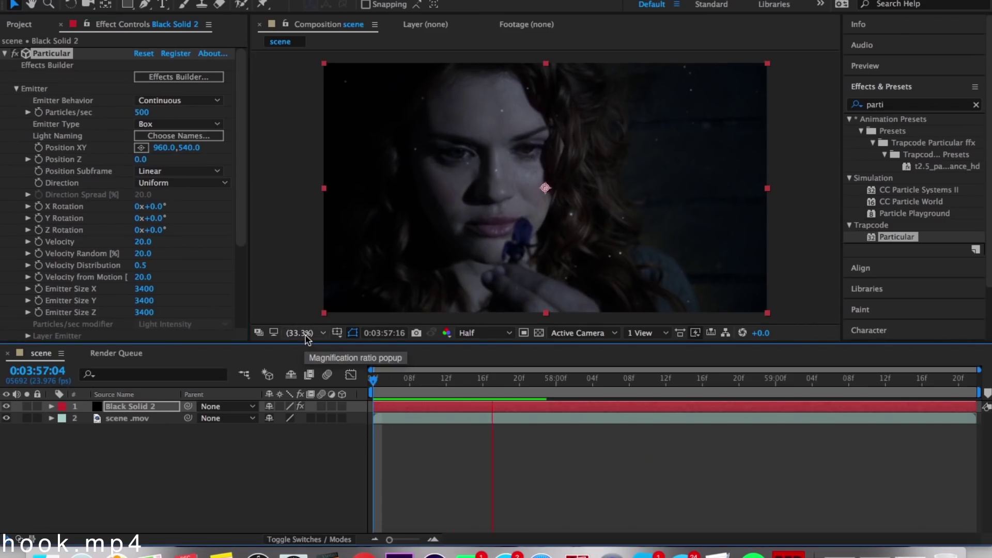
left_click_drag(522, 380, 549, 383)
left_click_drag(473, 360, 555, 377)
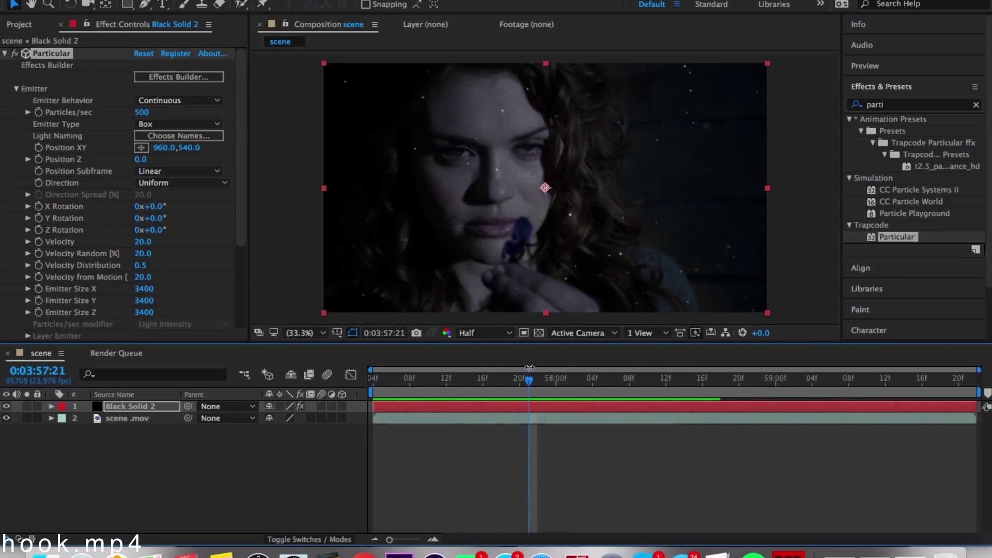
key("super+shift+d")
key("Delete")
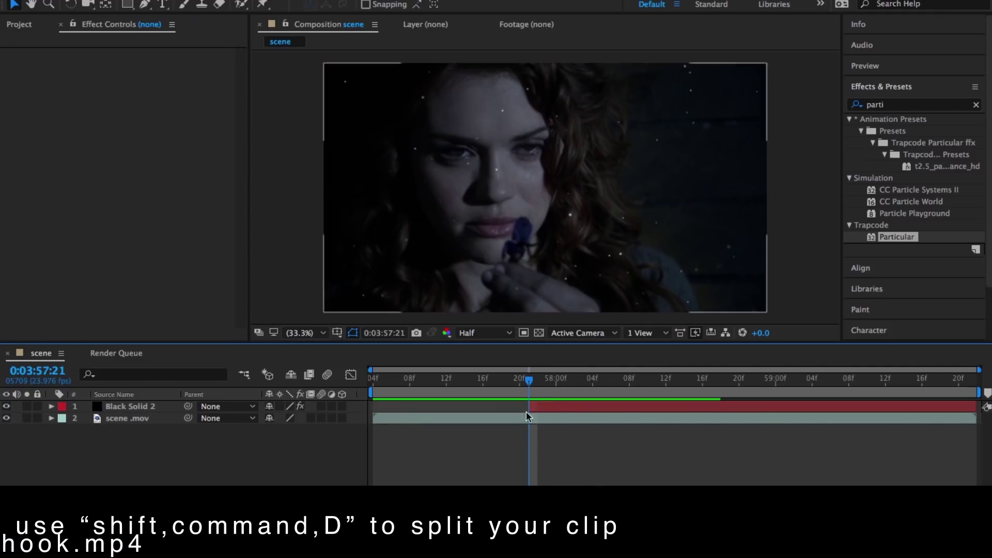
Step: Move the remaining particle solid to the composition's start, extend its end to match the scene clip, and preview it
left_click_drag(551, 407, 395, 420)
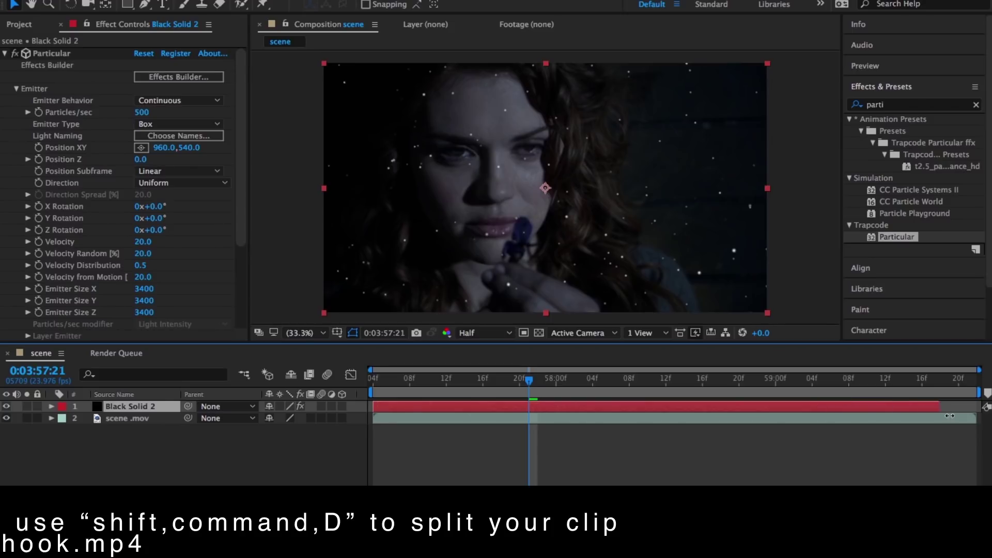
left_click_drag(414, 385, 331, 375)
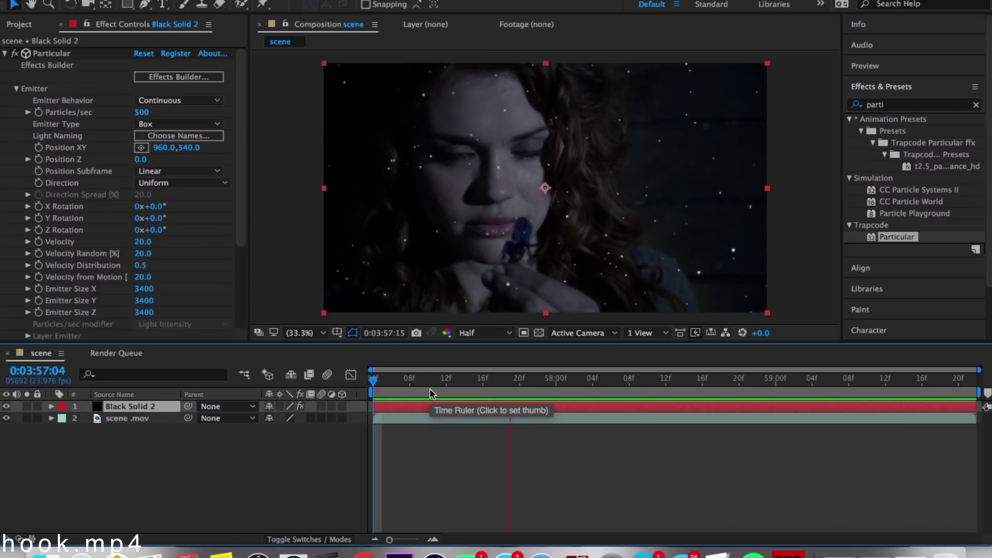
key("space")
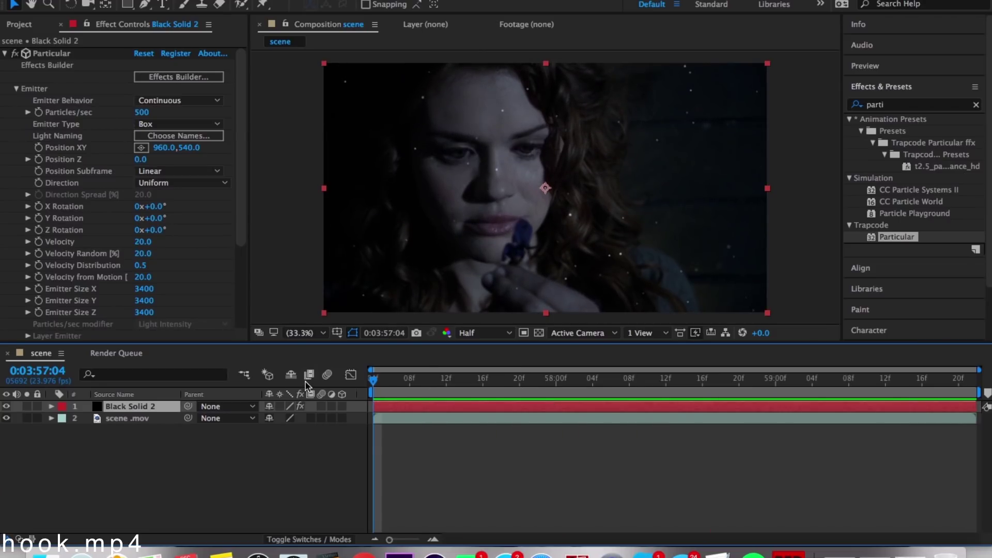
Step: Duplicate the particle solid and open the copy's Box Emitter Type settings in the Effects Builder
key("super+d")
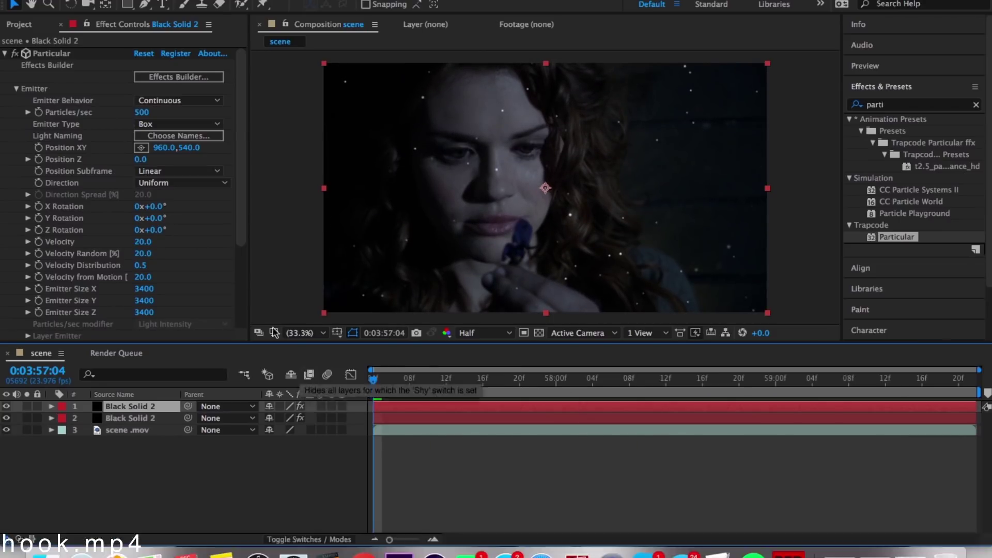
left_click(181, 76)
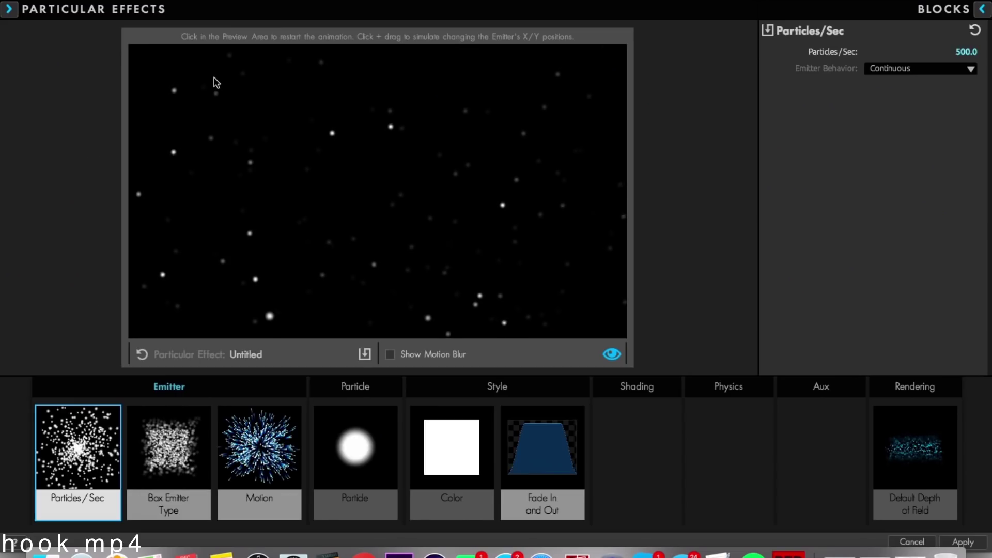
double_click(176, 468)
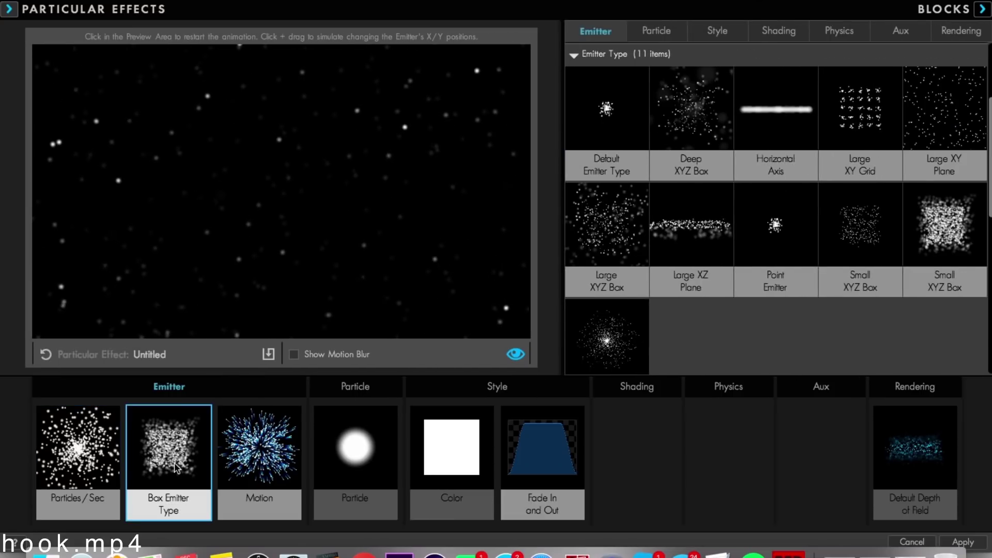
left_click(172, 470)
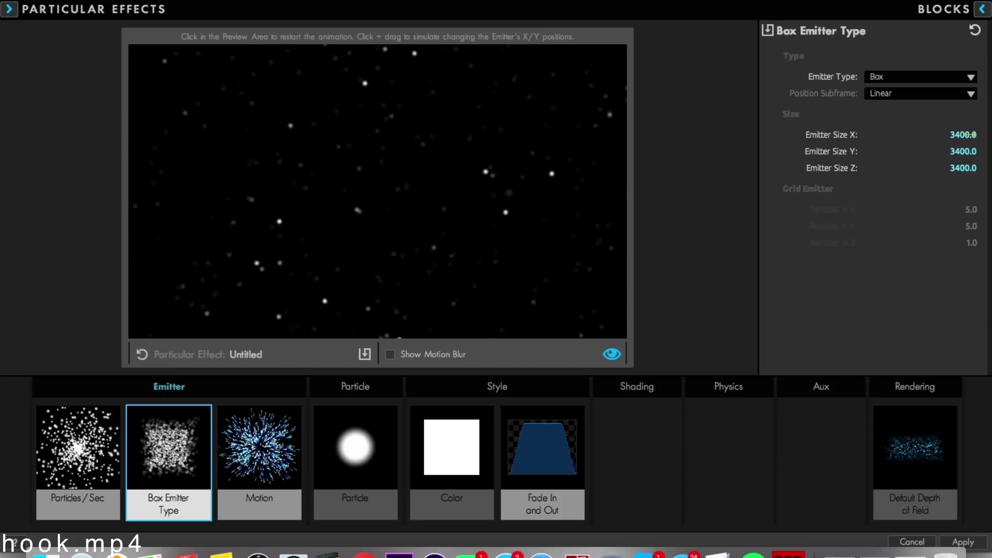
Step: Set the copied solid's Box emitter size to 3640 in X, 1440 in Y and 0 in Z, and apply the effect
left_click_drag(962, 135, 968, 135)
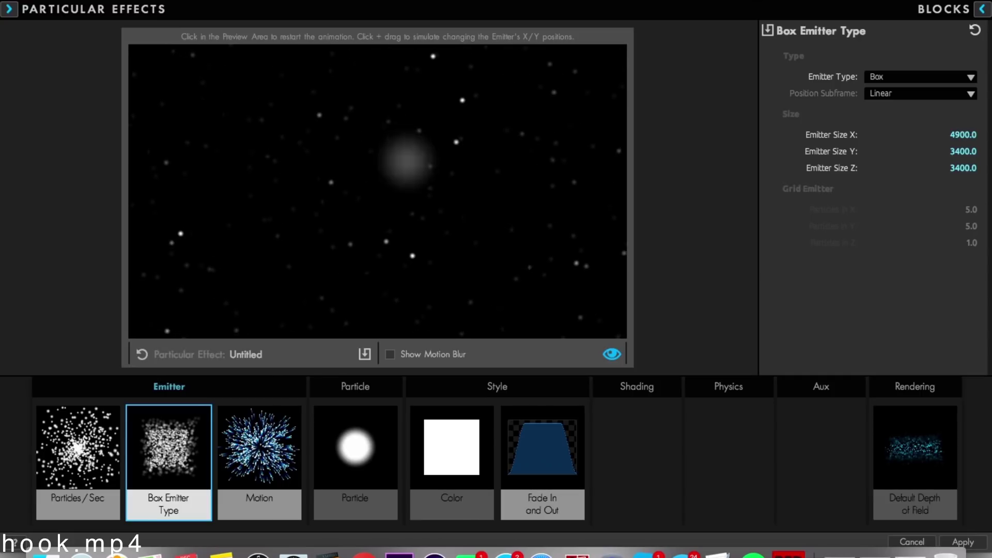
left_click_drag(957, 169, 985, 169)
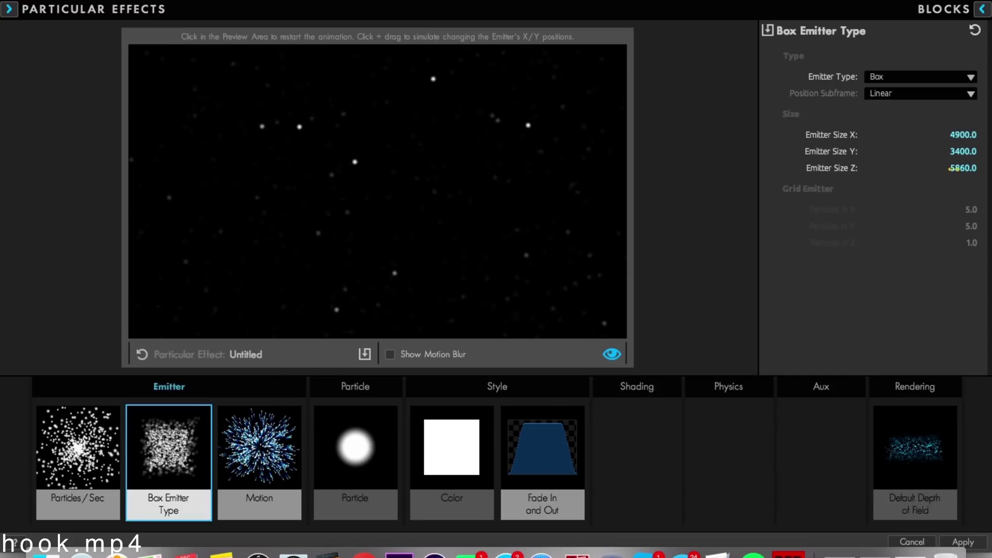
left_click_drag(979, 171, 892, 152)
left_click_drag(964, 134, 974, 135)
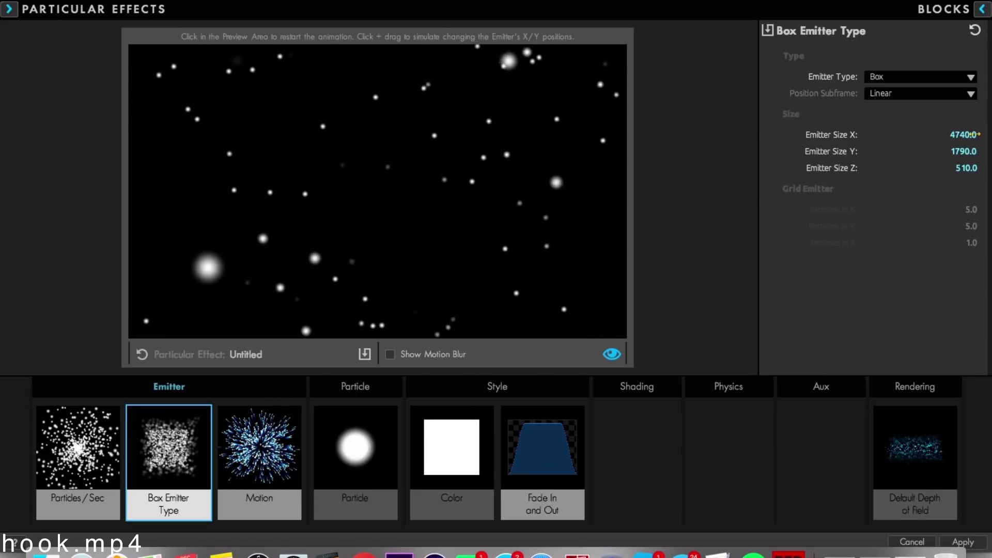
mouse_move(966, 168)
left_mouse_down()
mouse_move(981, 168)
mouse_move(902, 168)
mouse_move(957, 168)
left_mouse_up()
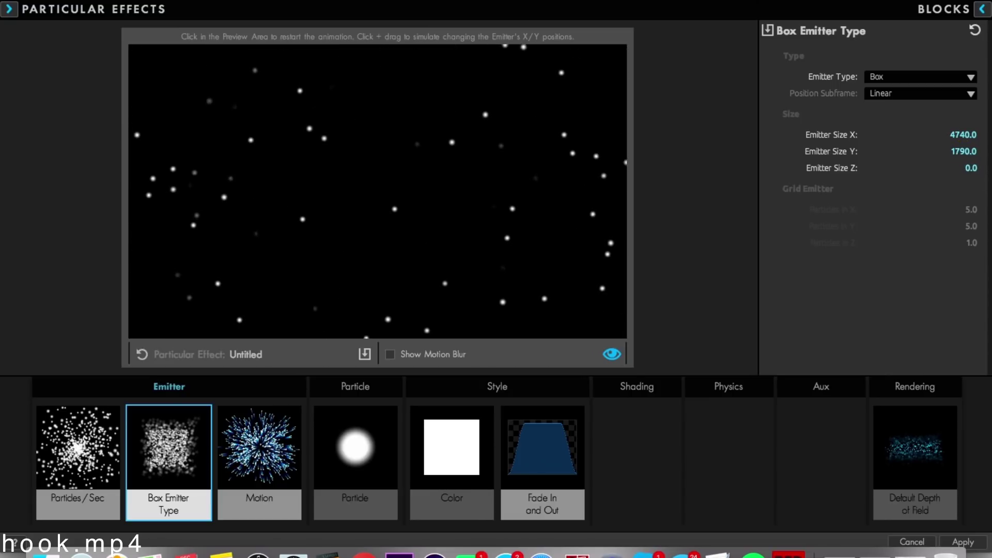
mouse_move(967, 135)
left_mouse_down()
mouse_move(982, 135)
mouse_move(963, 134)
left_mouse_up()
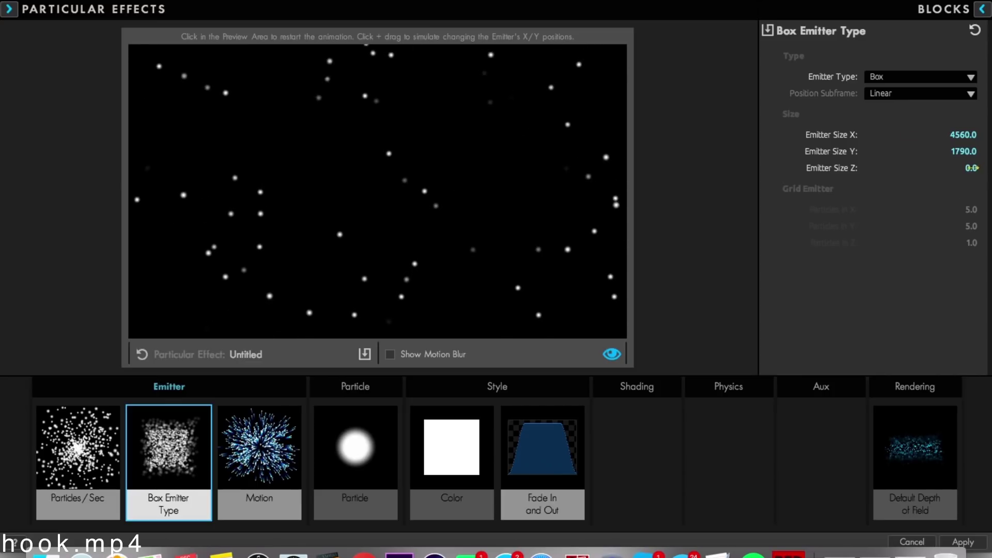
left_click_drag(964, 151, 940, 168)
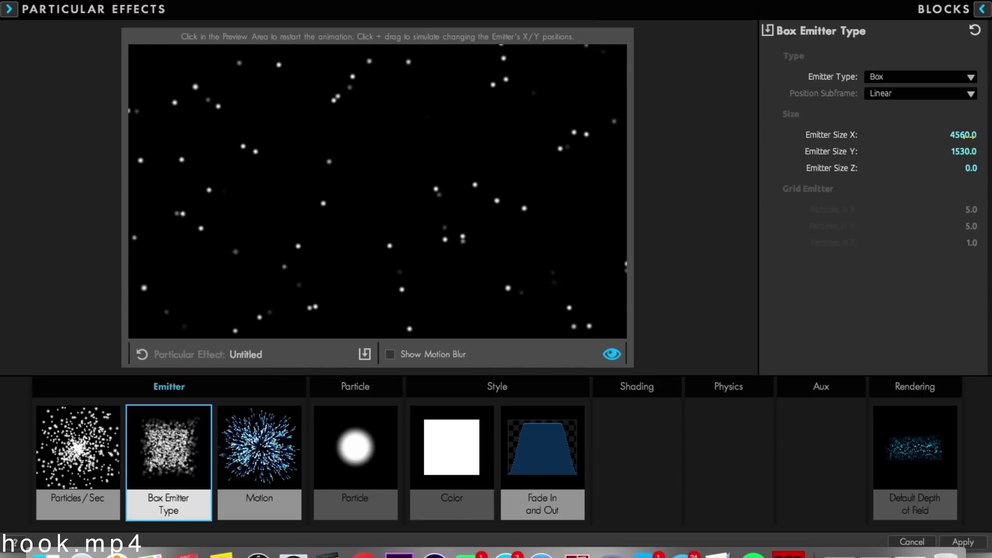
left_click_drag(965, 135, 977, 151)
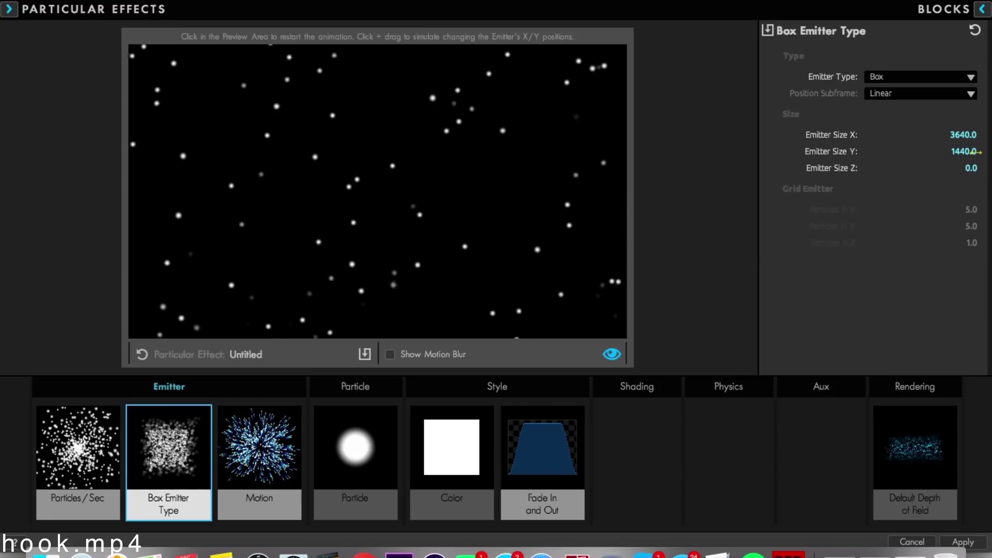
left_click(963, 542)
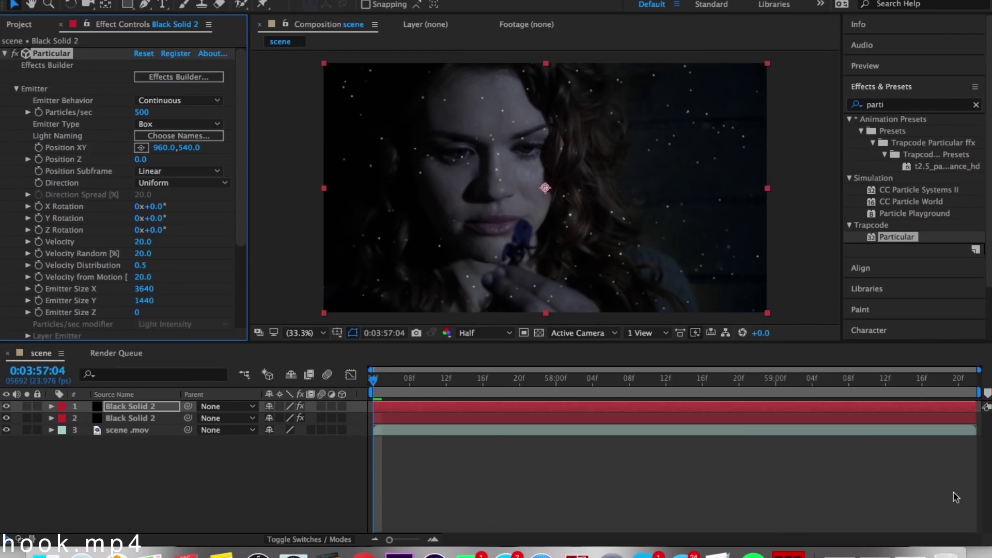
Step: Scale the copied particle solid to 305% and reposition it so its center sits over the woman's face
left_click(429, 379)
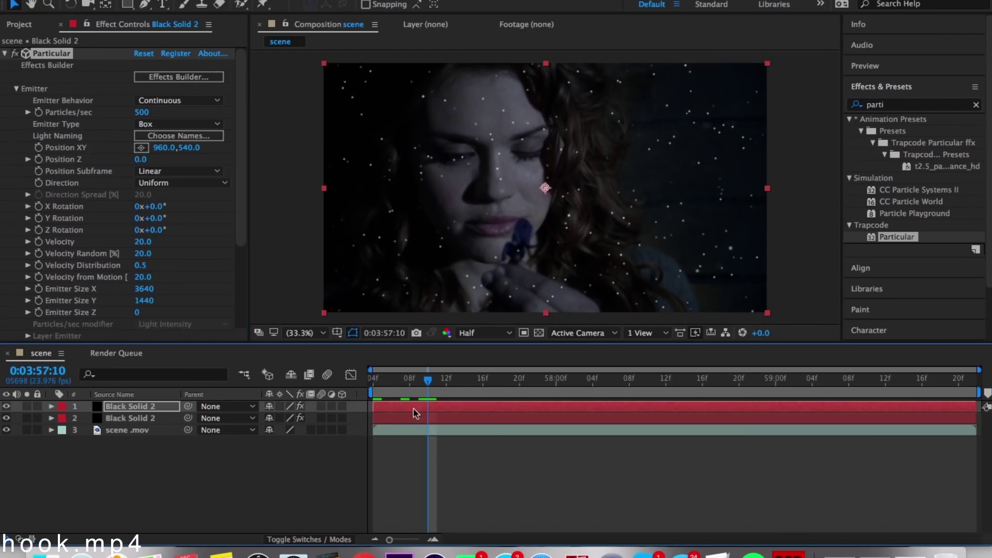
left_click(381, 379)
key("s")
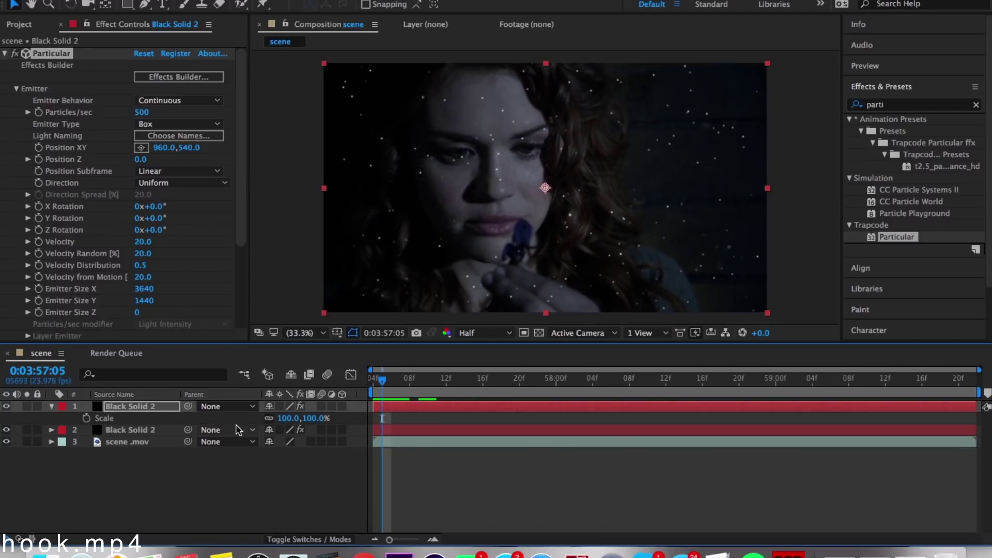
left_click_drag(282, 419, 306, 420)
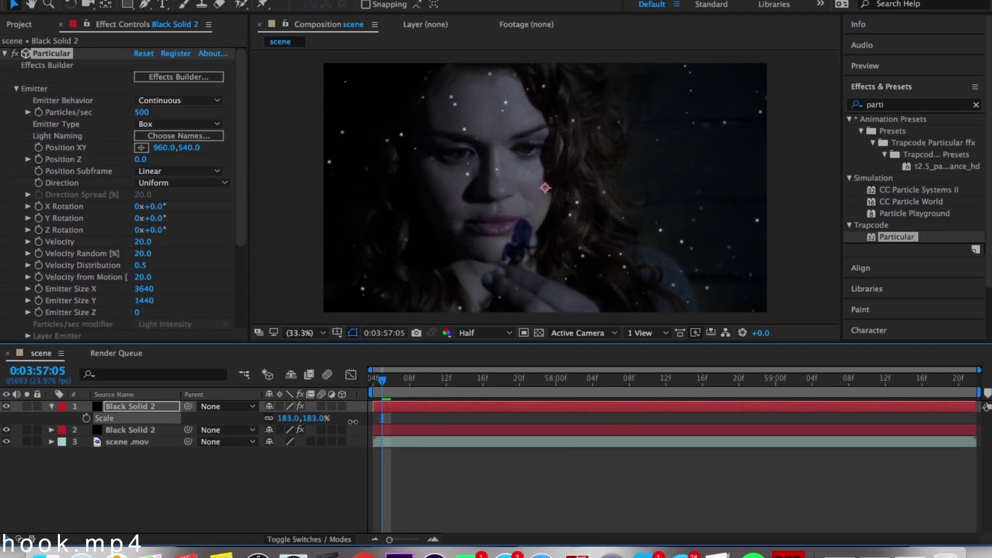
left_click_drag(415, 412, 428, 411)
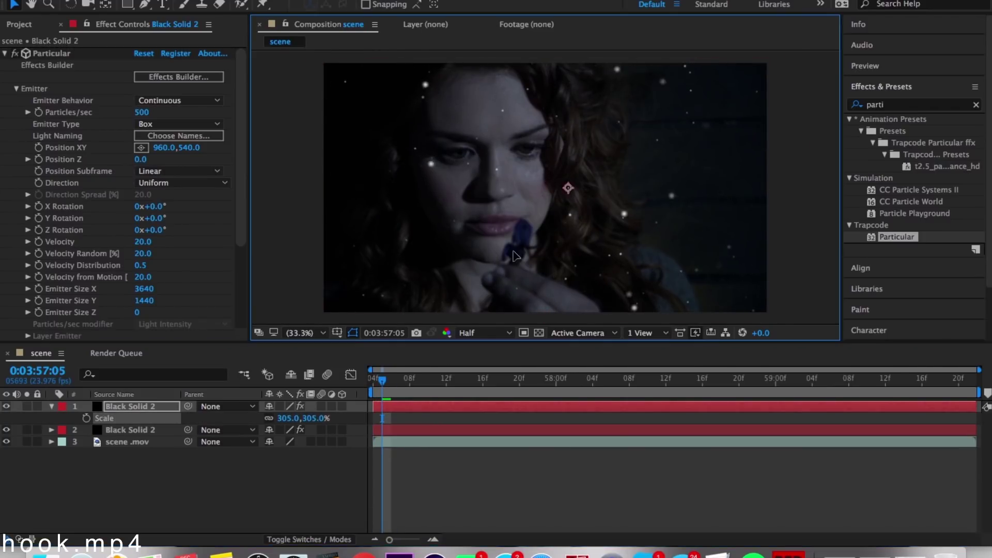
left_click_drag(513, 252, 411, 234)
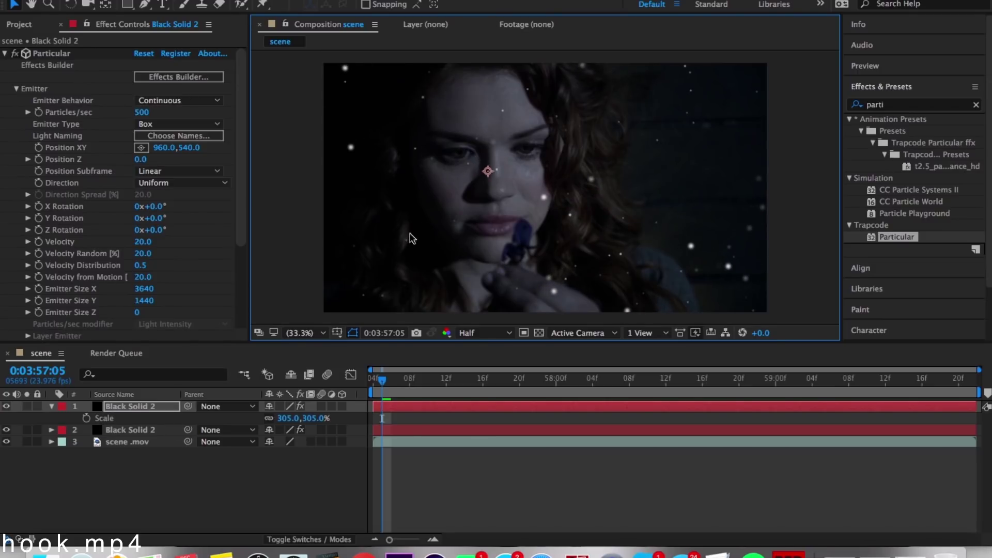
left_click_drag(385, 383, 336, 386)
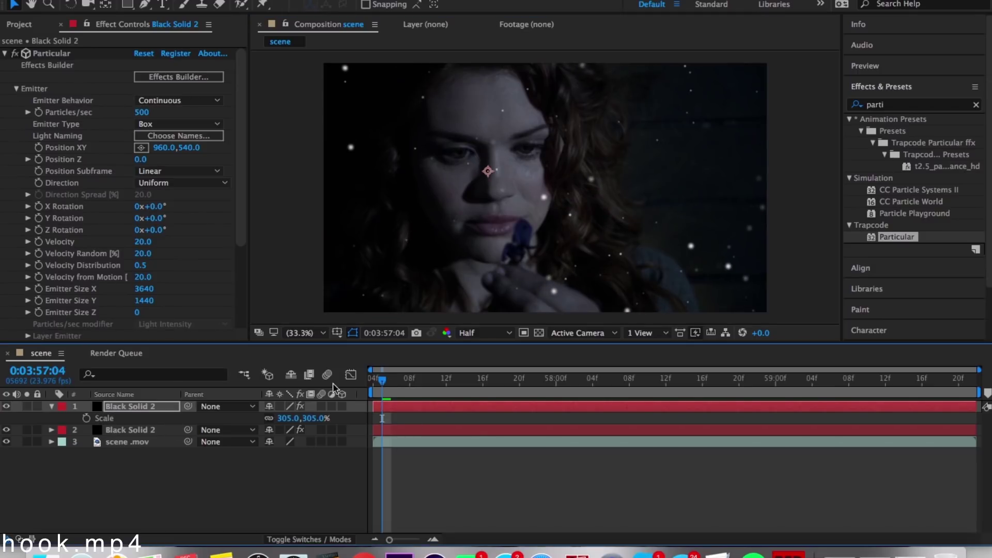
left_click(52, 407)
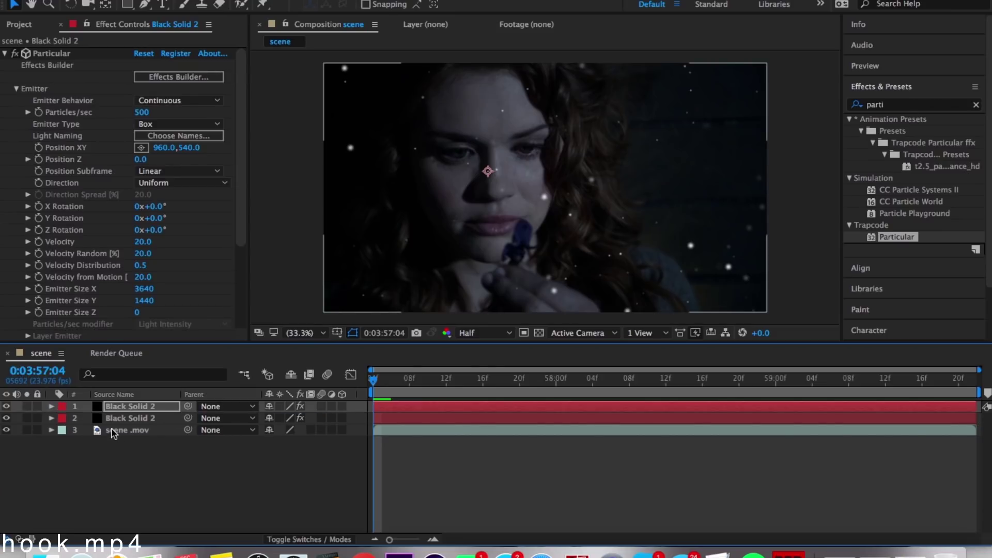
Step: Duplicate the scene .mov layer, move the copy above both particle solids, and hide it
left_click(114, 432)
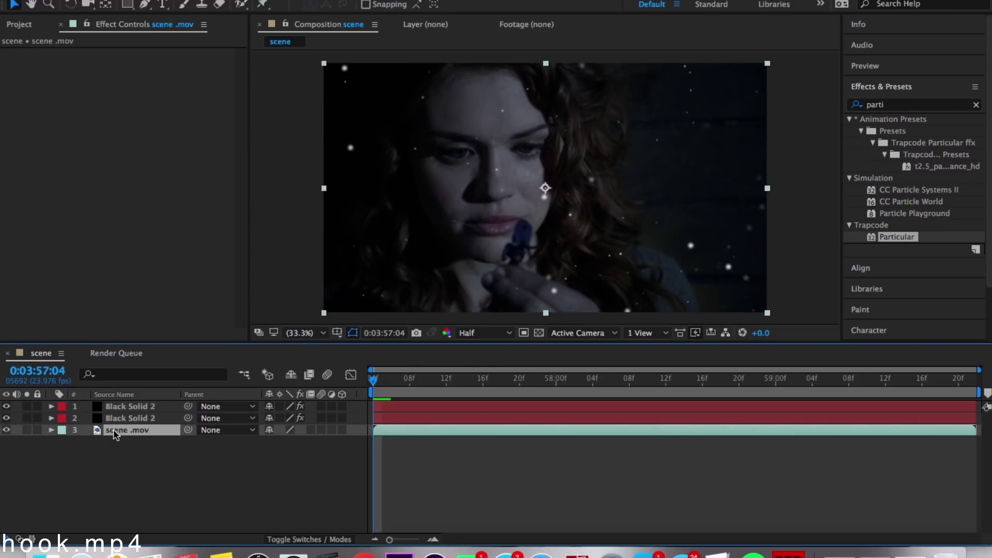
key("super+d")
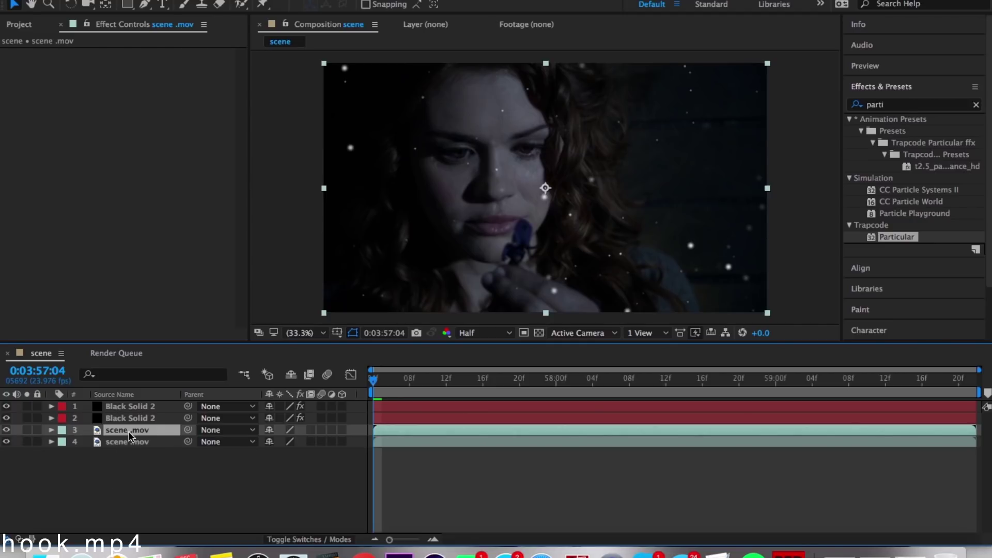
left_click_drag(130, 436, 135, 406)
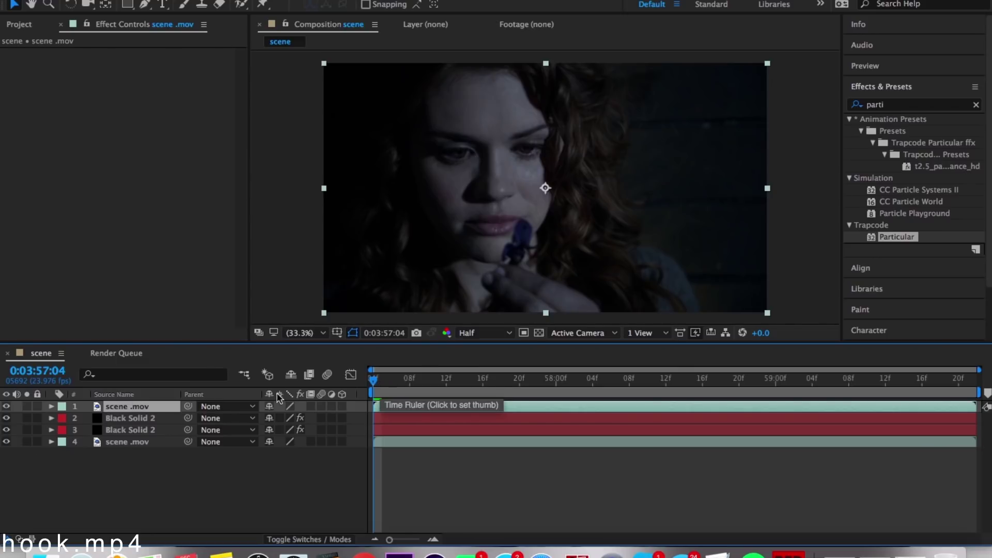
left_click(7, 407)
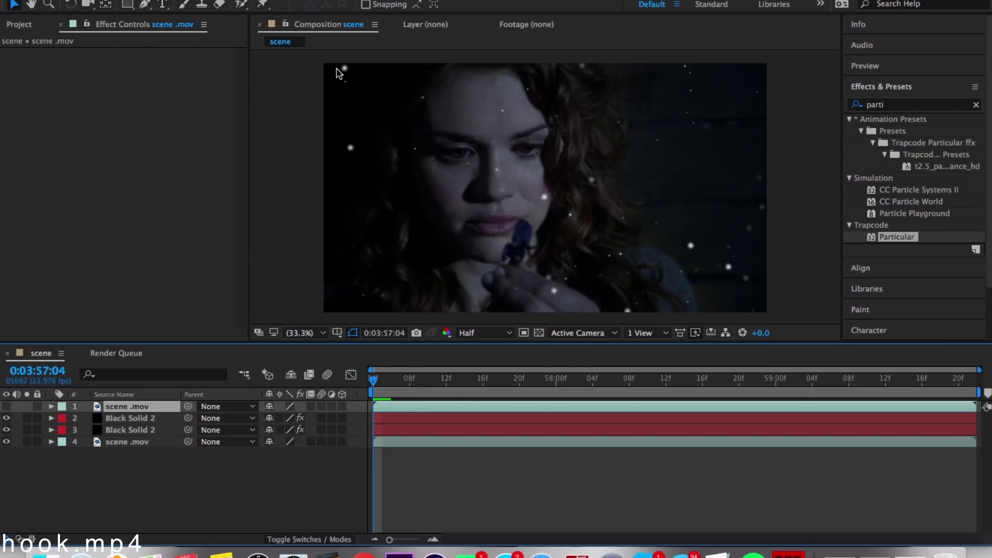
Step: Draw a closed Pen mask on the hidden scene copy around the cheeks and nose, just below the eyes
left_click(146, 4)
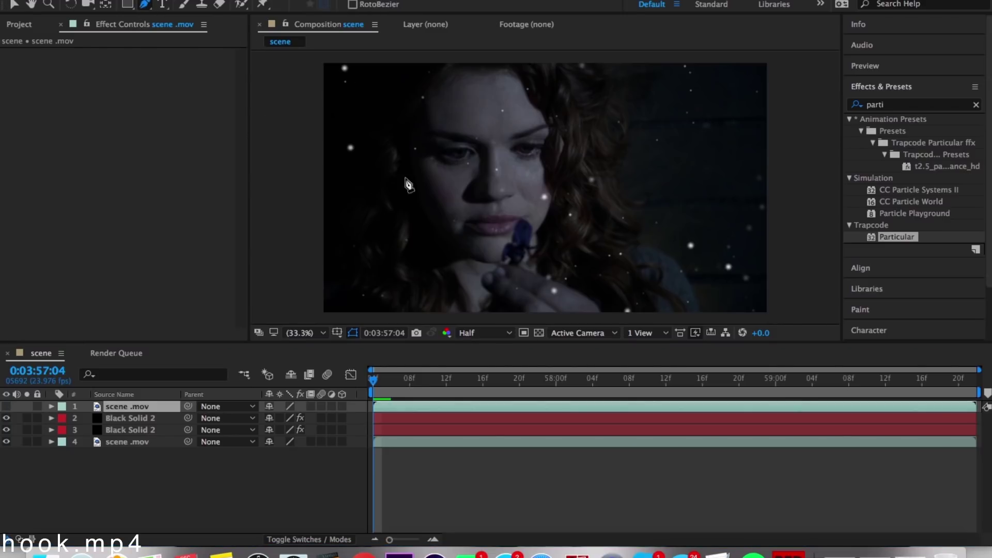
left_click(417, 162)
left_click(431, 164)
left_click(448, 168)
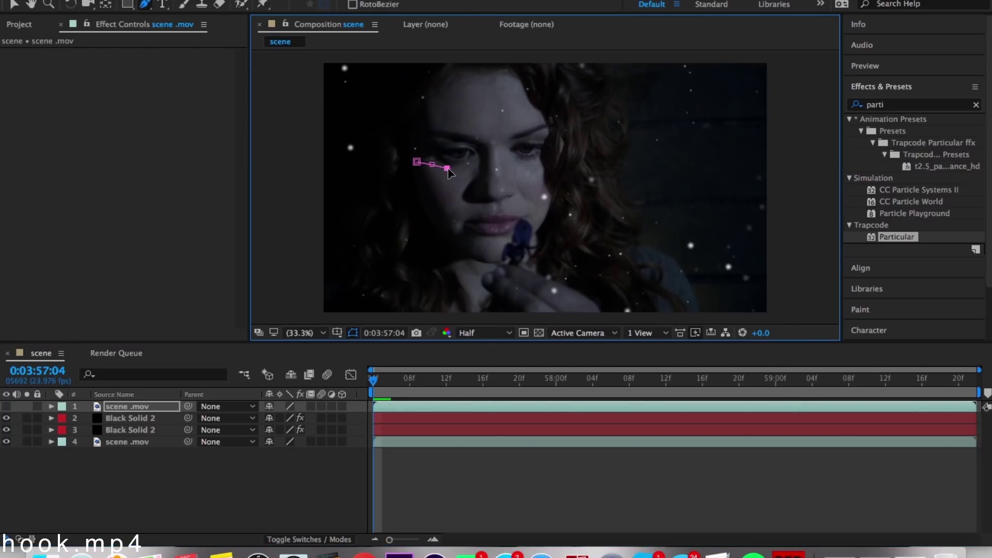
left_click(466, 169)
left_click(481, 166)
left_click(491, 163)
left_click(502, 163)
left_click(524, 163)
left_click(543, 163)
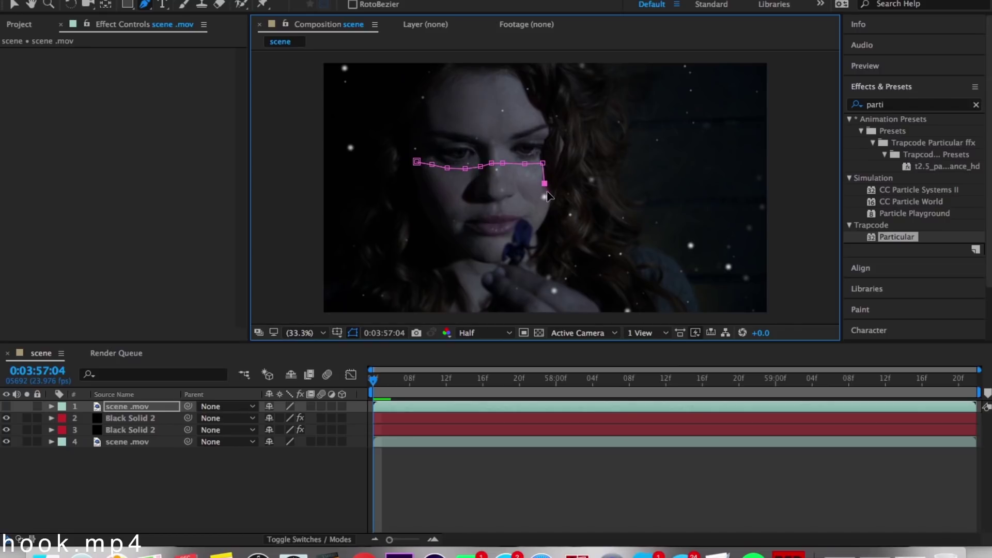
left_click(551, 197)
left_click(523, 195)
left_click(497, 185)
left_click(477, 192)
left_click(442, 202)
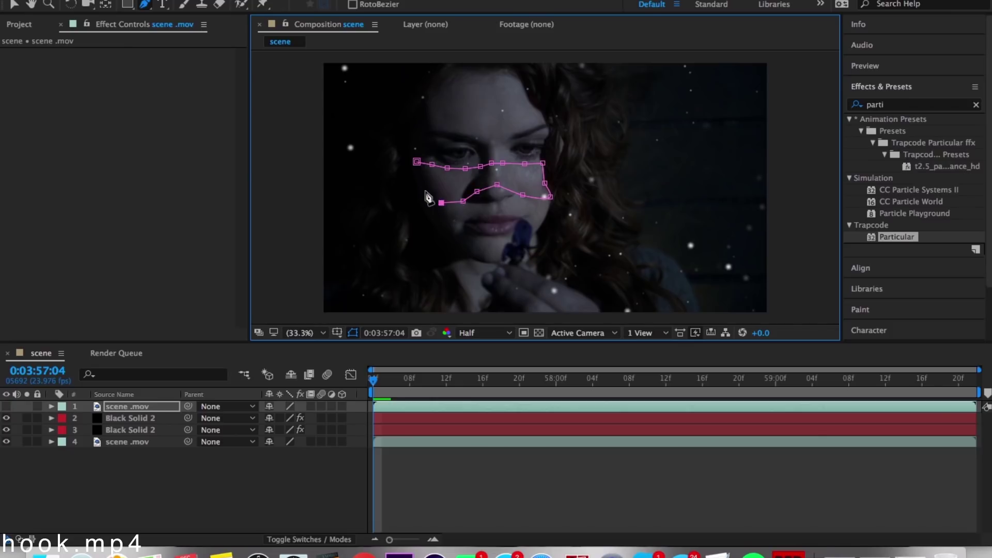
left_click(425, 190)
left_click(416, 162)
Step: Preview the particle animation from the composition's start with the masked scene copy selected
left_click_drag(372, 392, 368, 416)
key("space")
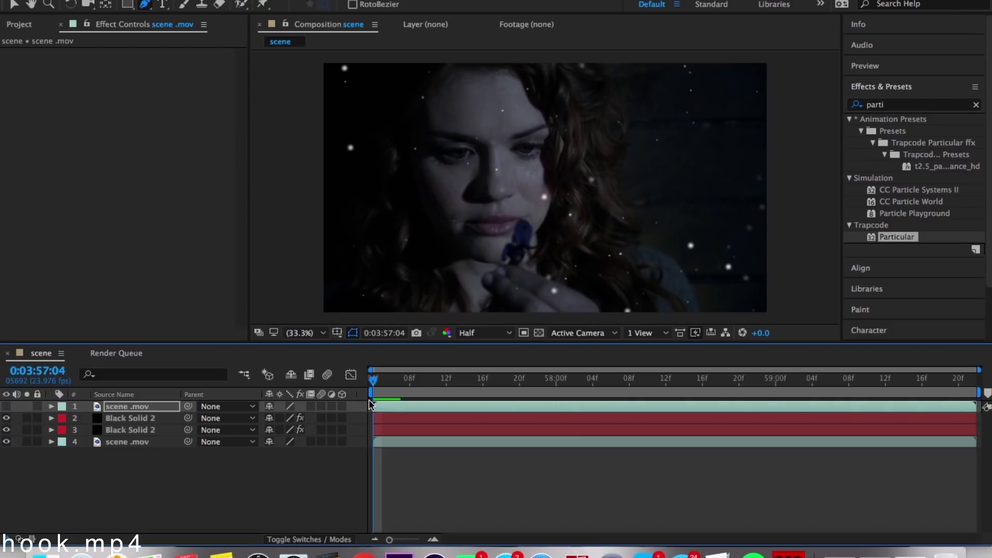
left_click(454, 499)
left_click(410, 408)
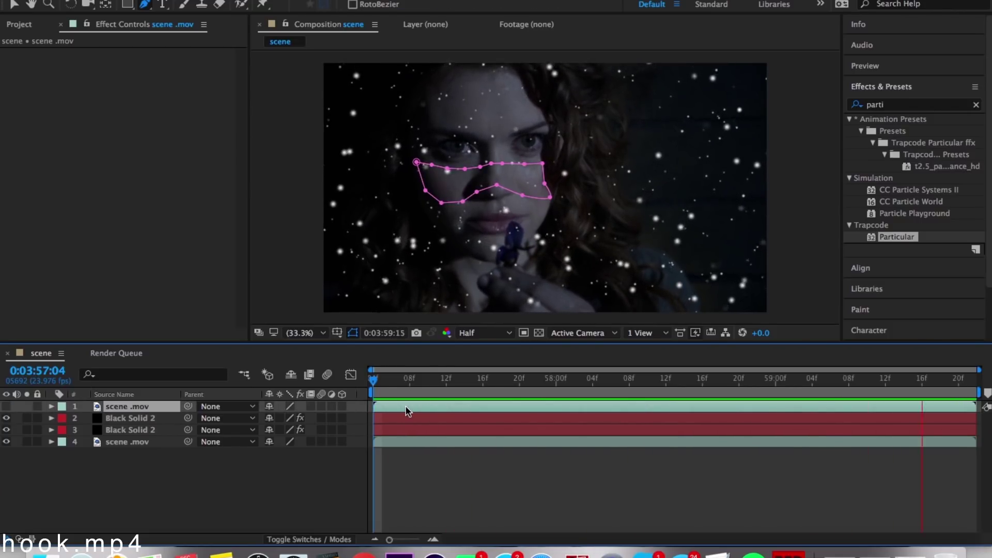
key("space")
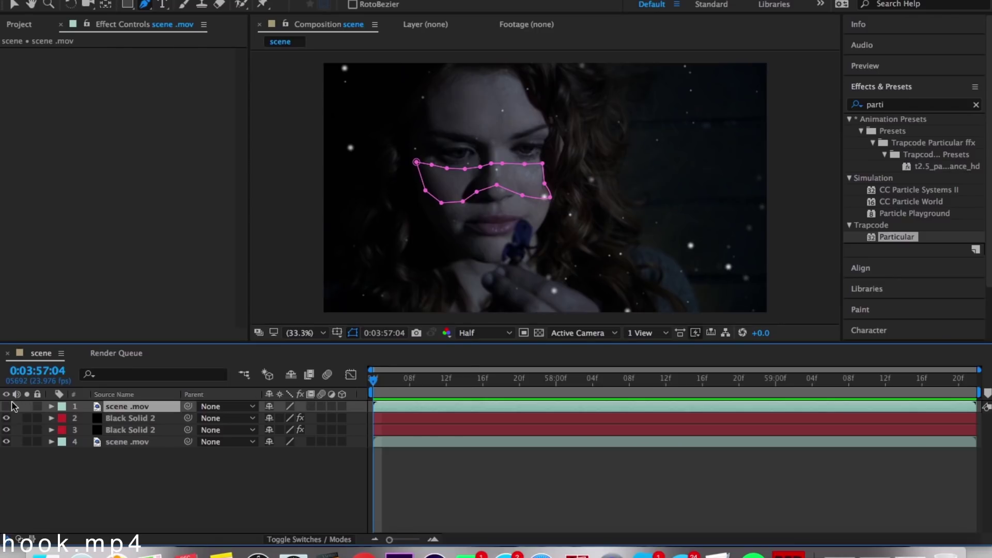
Step: Make the top scene copy visible, invert Mask 1, and preview the particles confined to the face area
key("super+t")
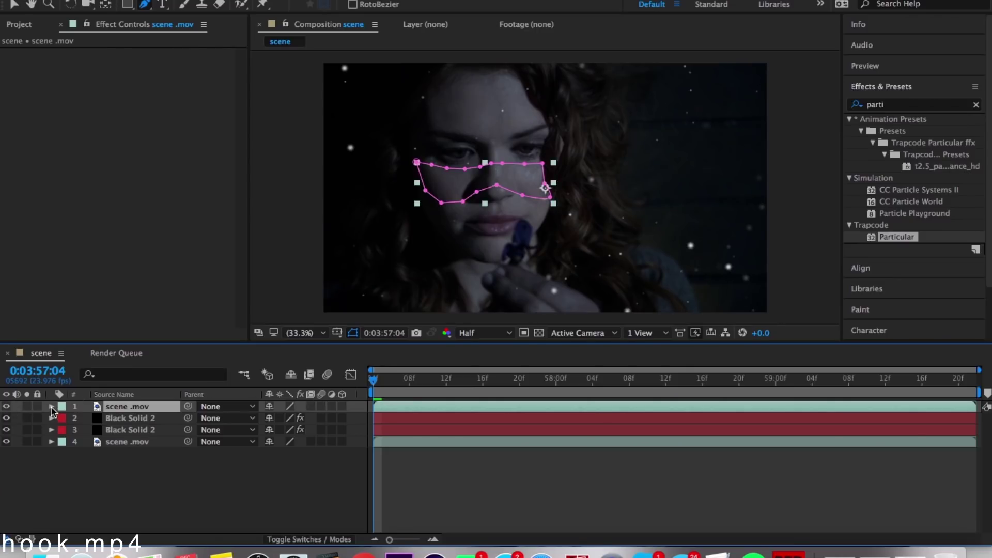
left_click(51, 407)
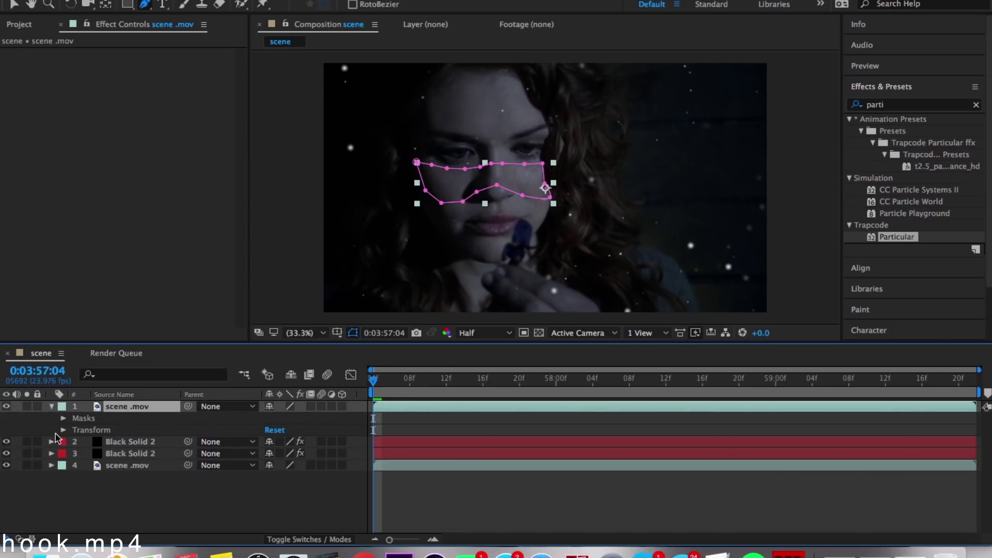
left_click(63, 420)
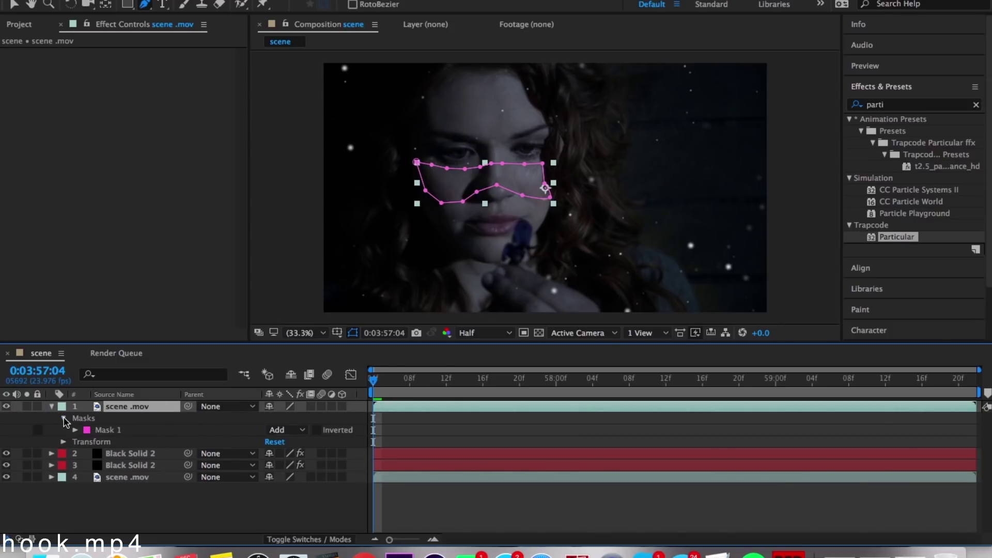
left_click(323, 436)
left_click(321, 432)
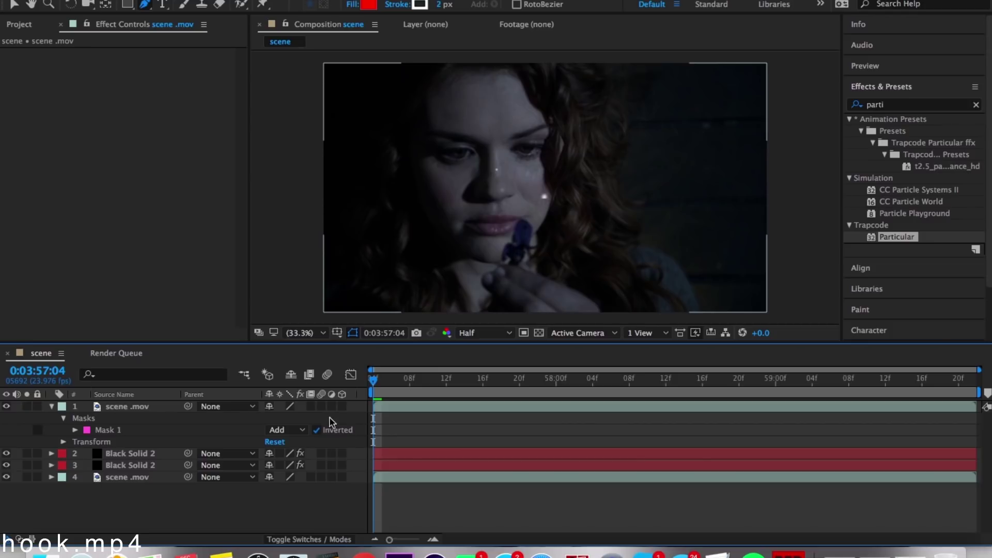
key("space")
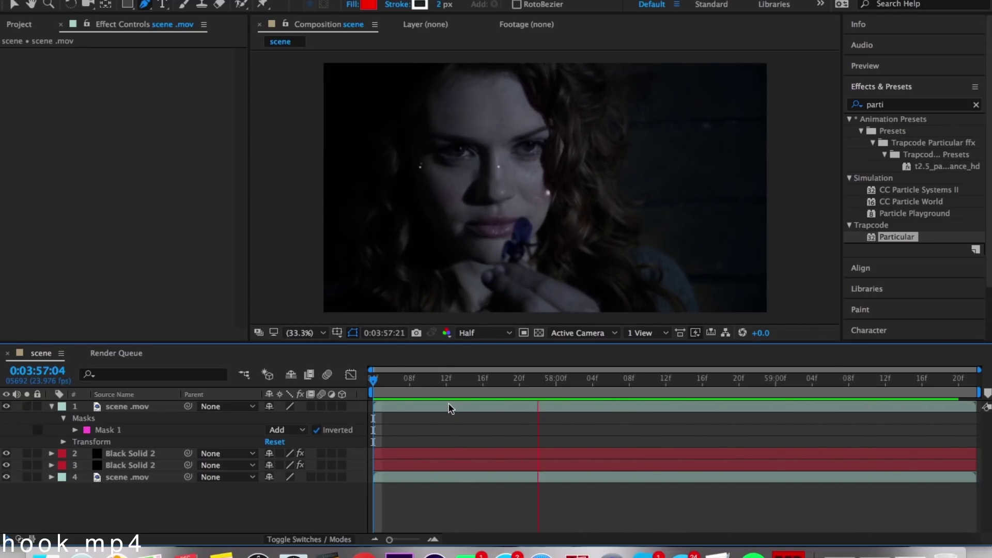
key("space")
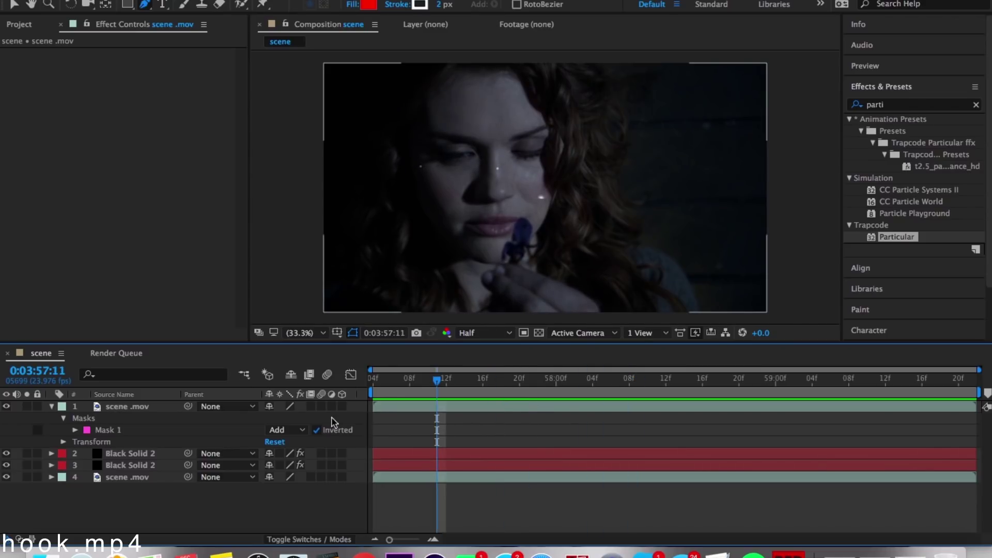
Step: Set Mask 1's Mask Feather to 30 pixels on the top scene copy and preview from the composition's start
left_click(75, 430)
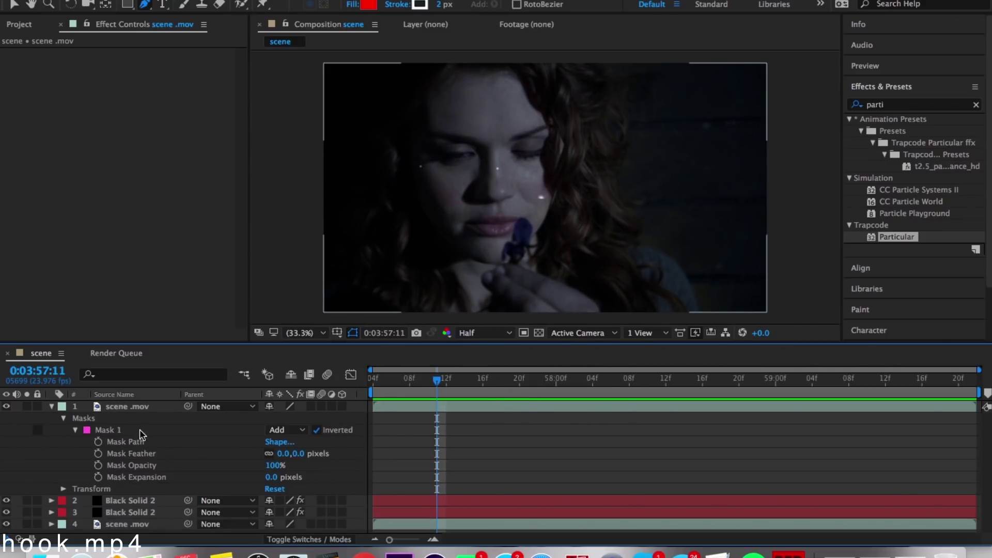
left_click_drag(434, 395, 612, 392)
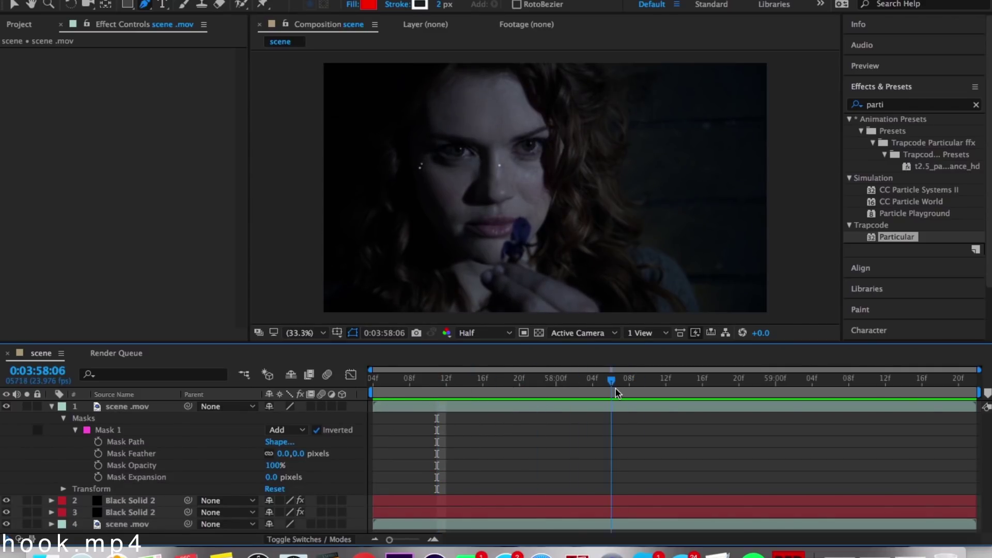
left_click_drag(283, 455, 317, 455)
key("space")
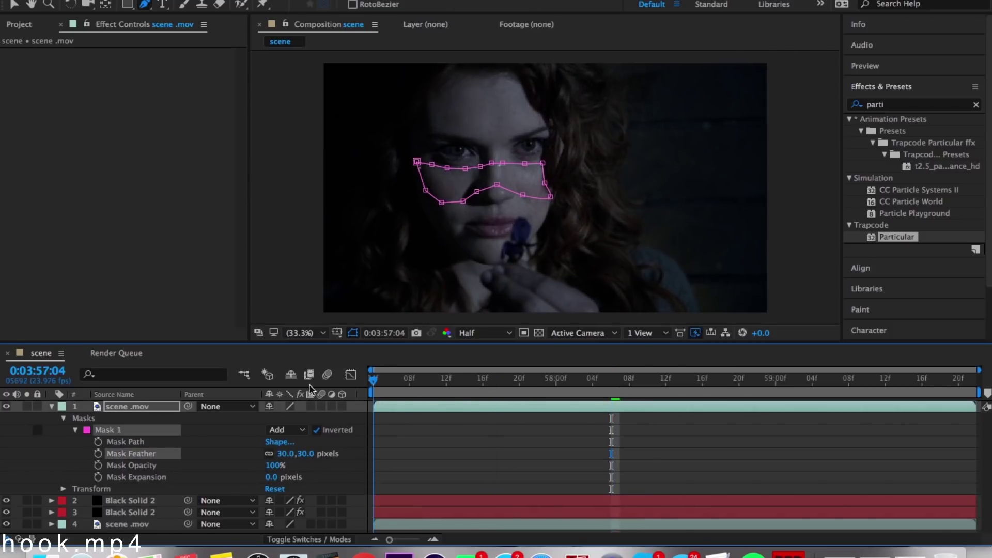
Step: At 0:03:57:17, shift the lower Black Solid 2 particle layer down and to the right so its particles fall on the cheeks
left_click(574, 503)
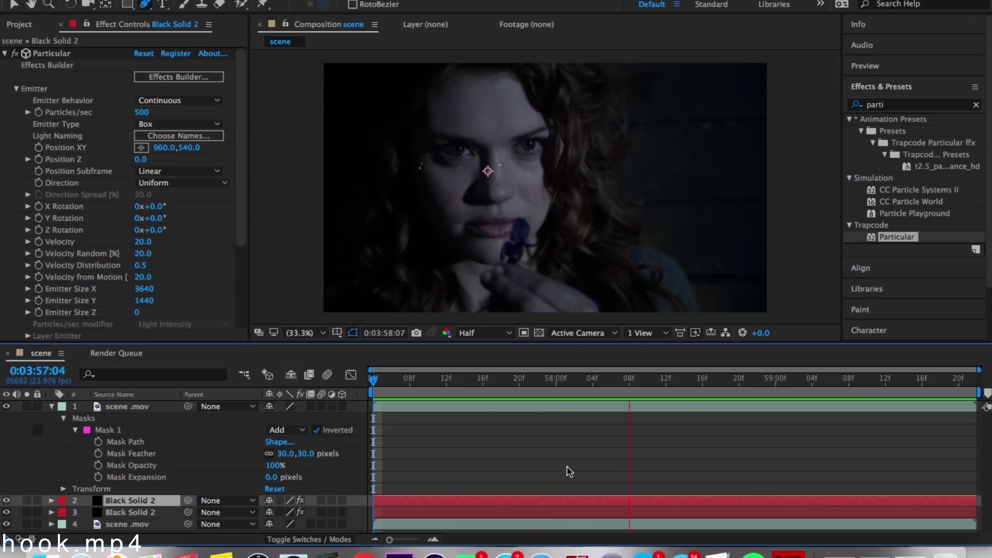
left_click(482, 397)
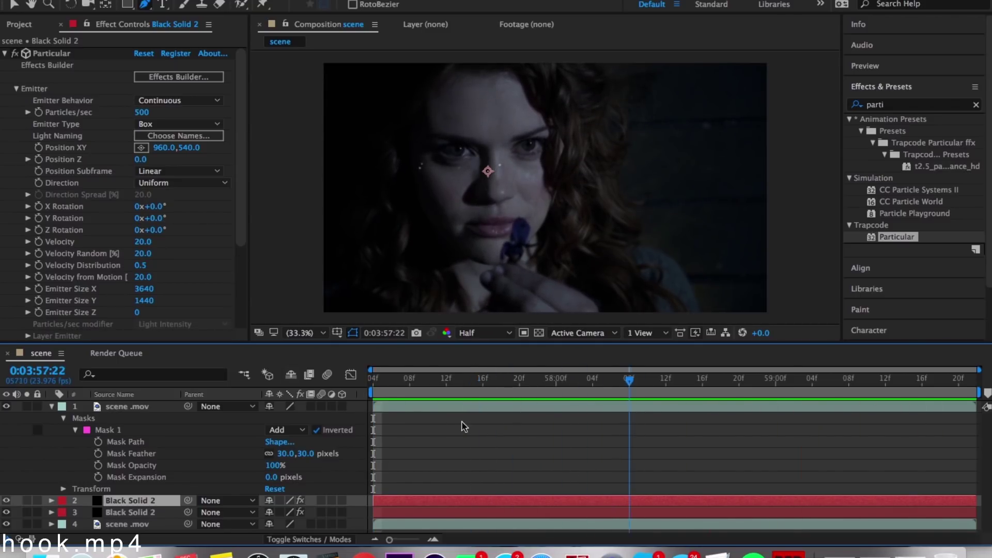
left_click(509, 513)
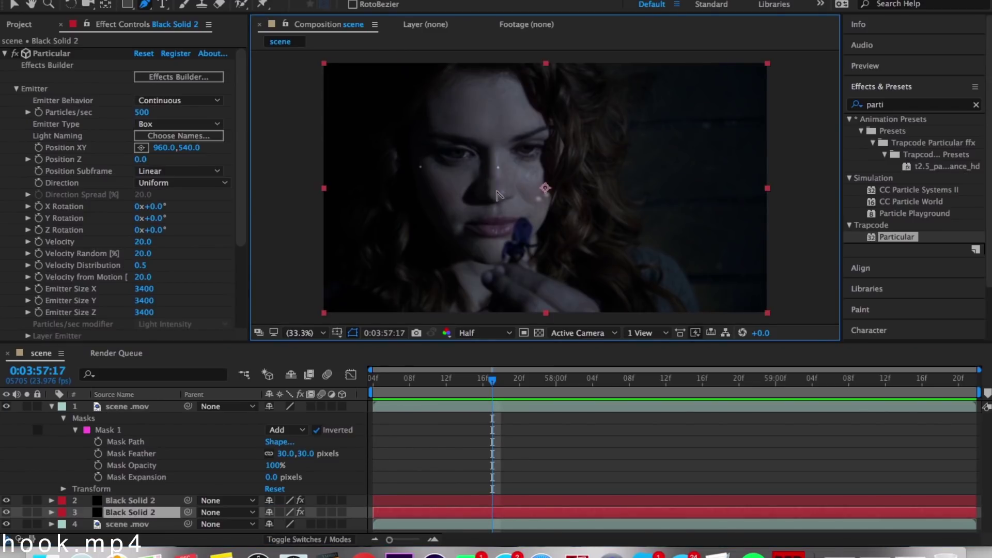
key("v")
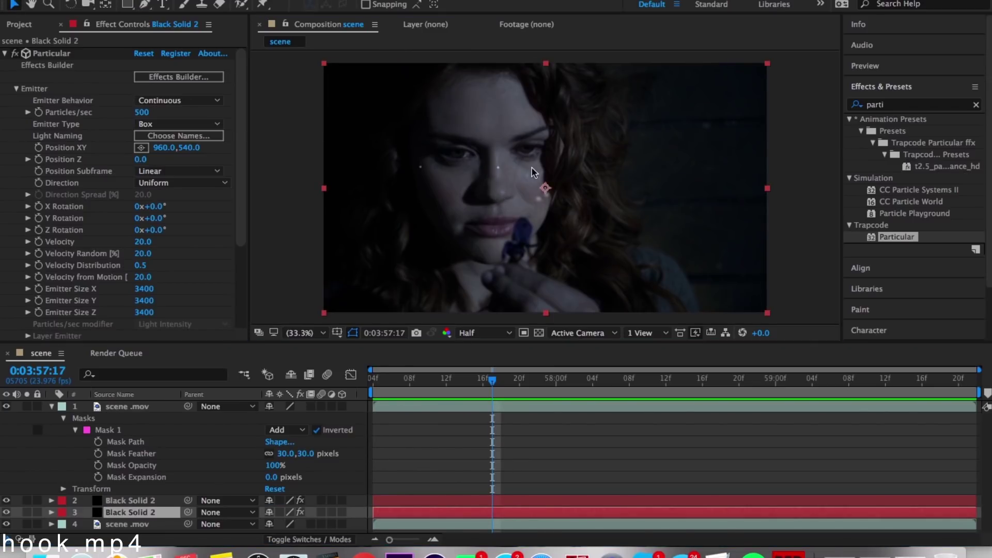
left_click_drag(531, 167, 579, 199)
Step: Scale the lower Black Solid 2 layer to 90%, nudge it slightly up and left, and preview from near the composition's start
key("s")
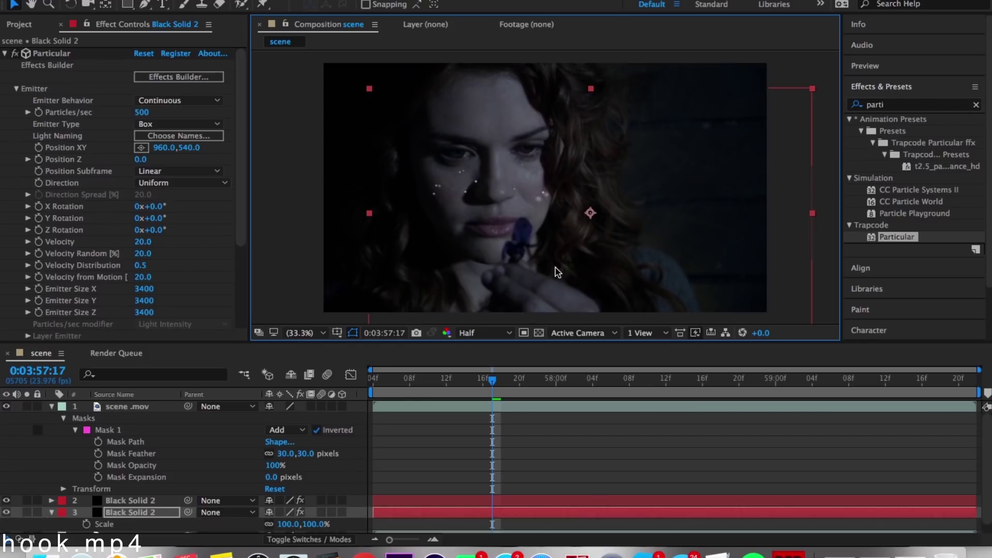
left_click_drag(288, 524, 281, 524)
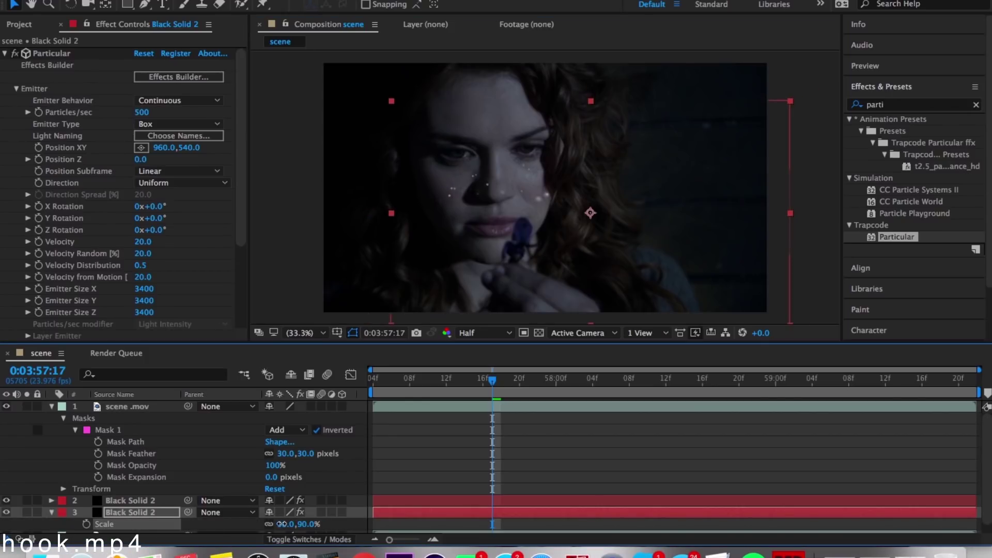
left_click_drag(540, 321, 530, 316)
left_click(387, 397)
key("space")
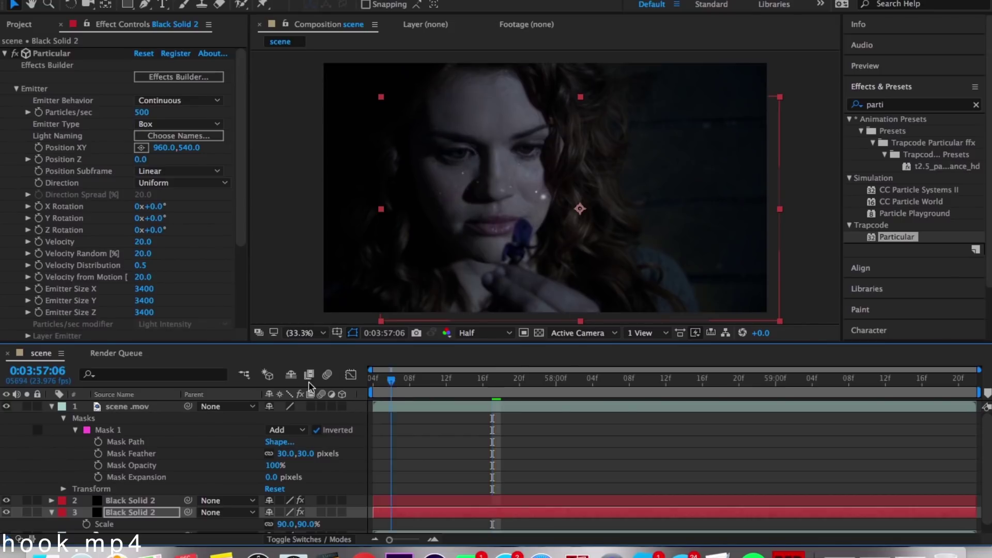
Step: At 0:03:57:12, scale the upper Black Solid 2 layer to 229% and reposition it so its particles sit on the cheek
left_click(448, 381)
left_click(466, 502)
left_click_drag(548, 230, 524, 206)
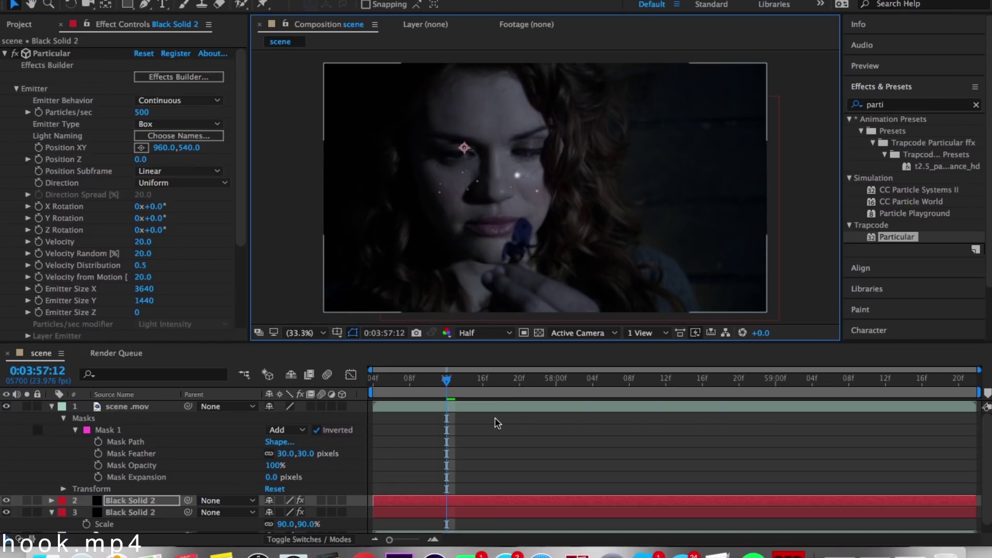
key("s")
left_click_drag(290, 514, 233, 511)
left_click_drag(460, 224, 489, 230)
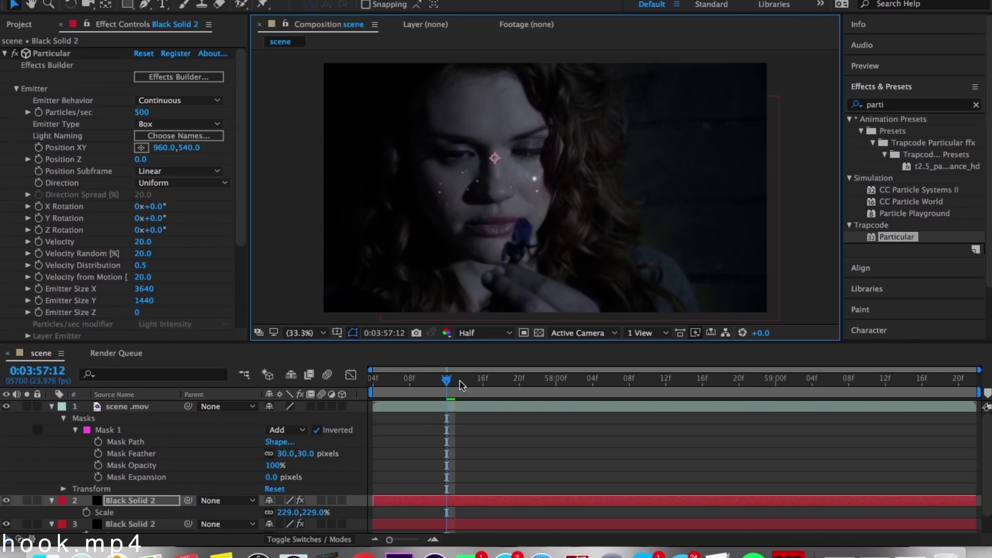
Step: Preview both adjusted particle layers from the composition's start at 0:03:57:04
left_click_drag(451, 380, 258, 395)
key("space")
left_click(403, 453)
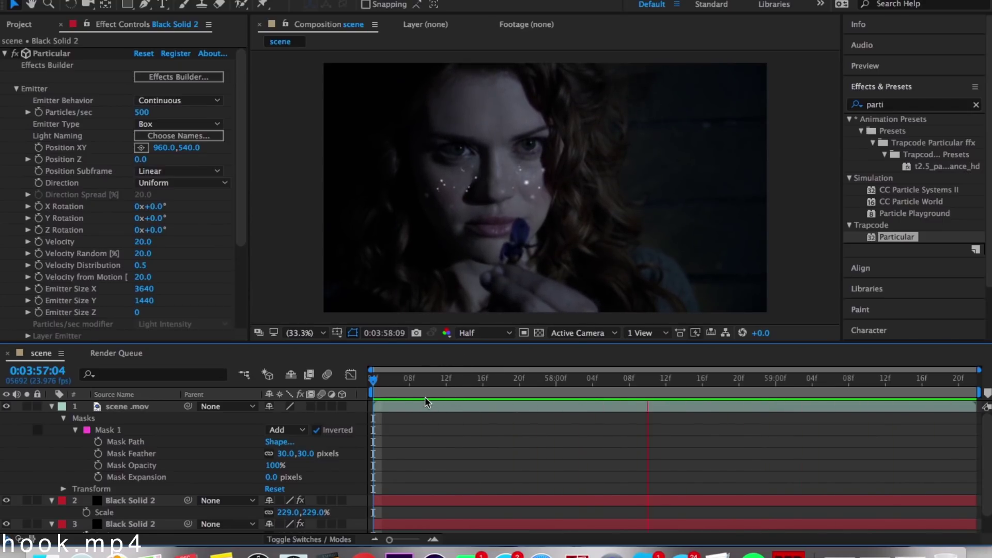
Step: Collapse the expanded properties of the top scene copy and both Black Solid 2 layers
left_click(53, 406)
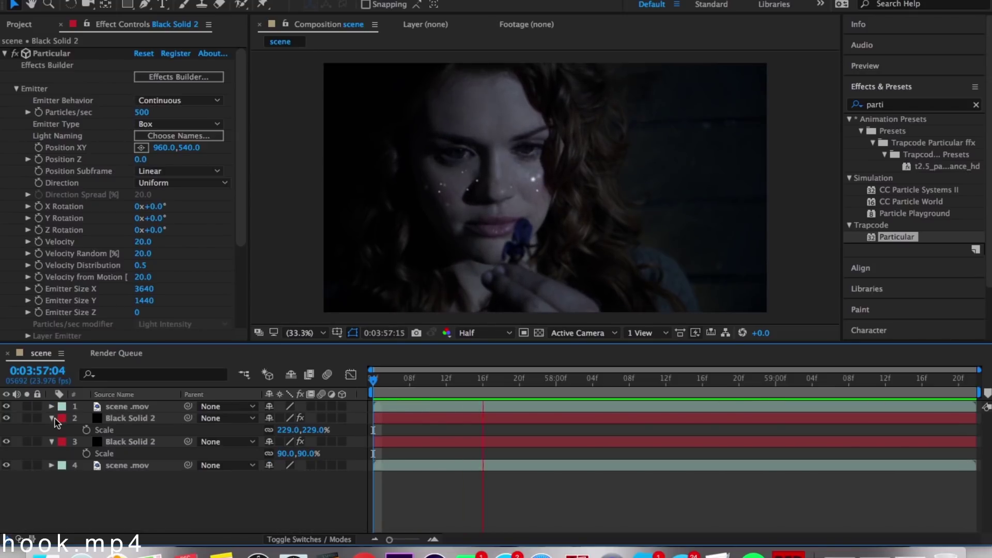
left_click(53, 418)
left_click(54, 430)
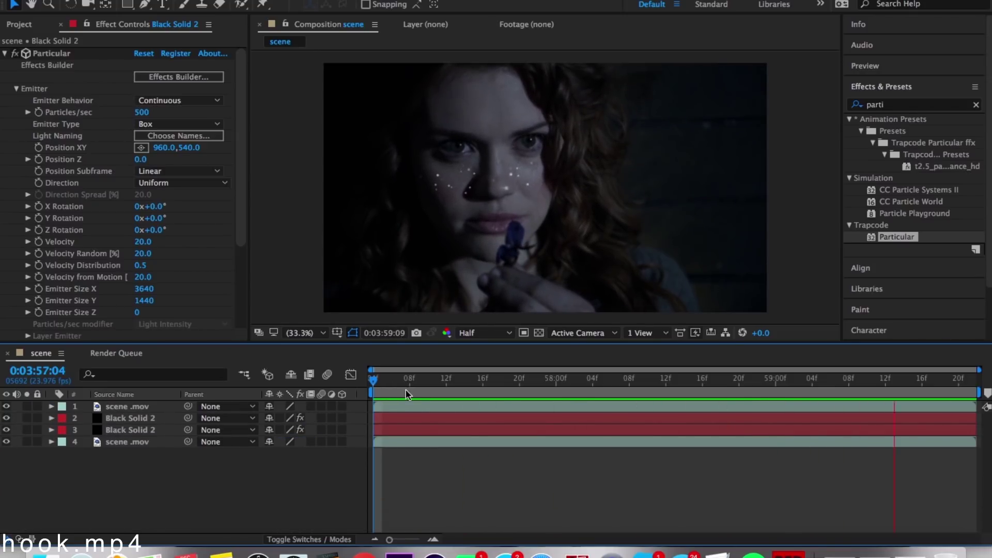